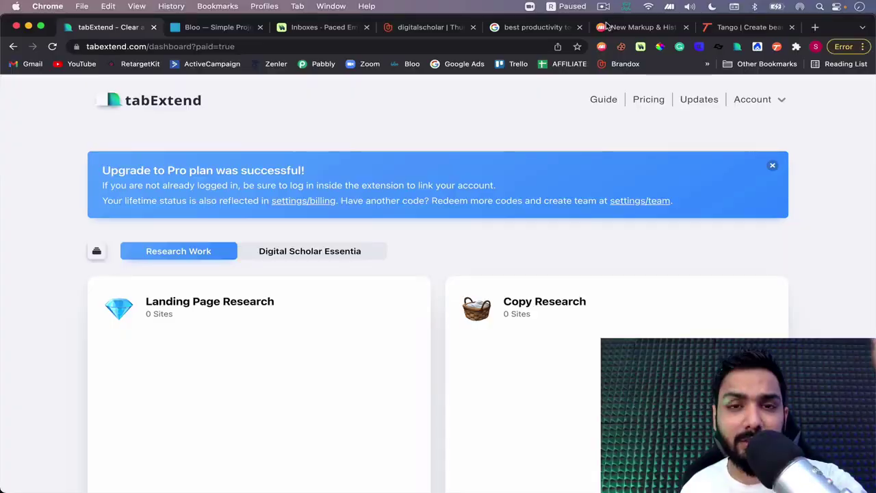
# Return to the tabExtend homepage and open a new tab showing its Bookmarks Bar quicklinks
pyautogui.click(321, 28)
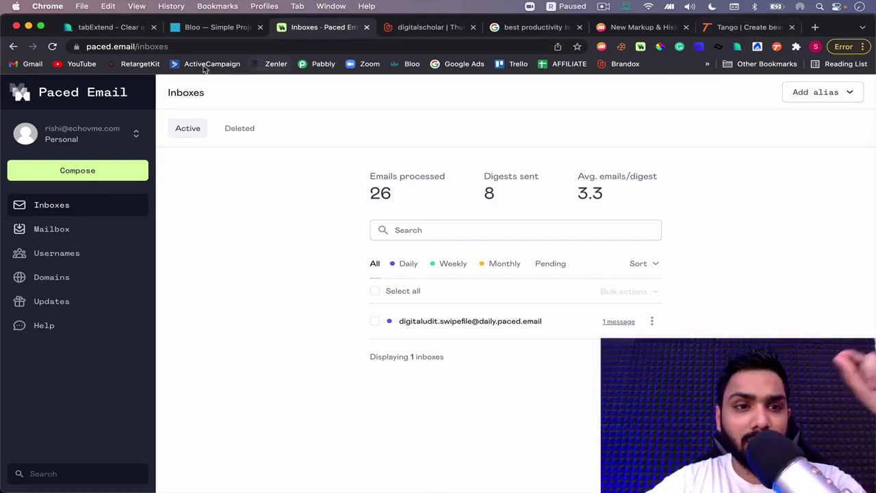
pyautogui.click(110, 28)
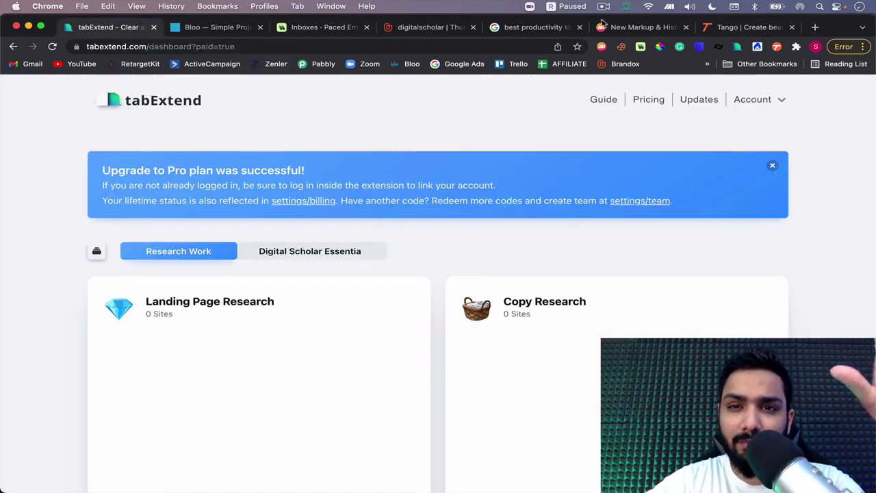
pyautogui.click(198, 109)
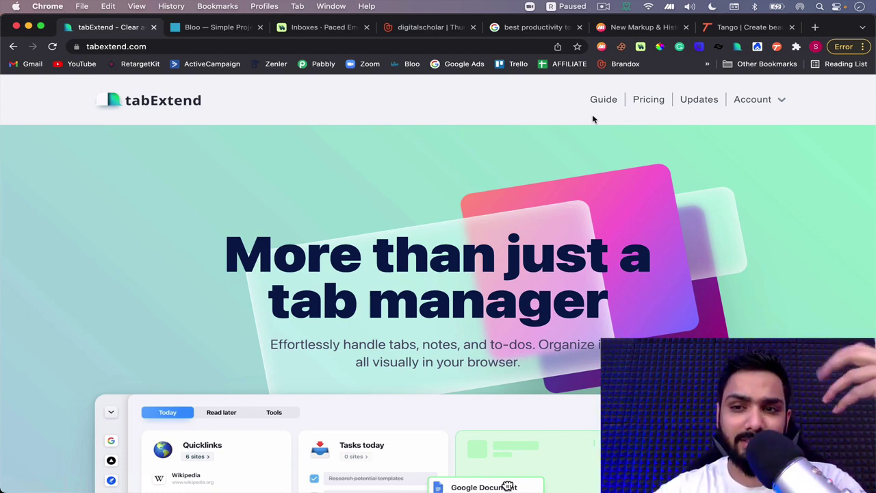
pyautogui.click(815, 28)
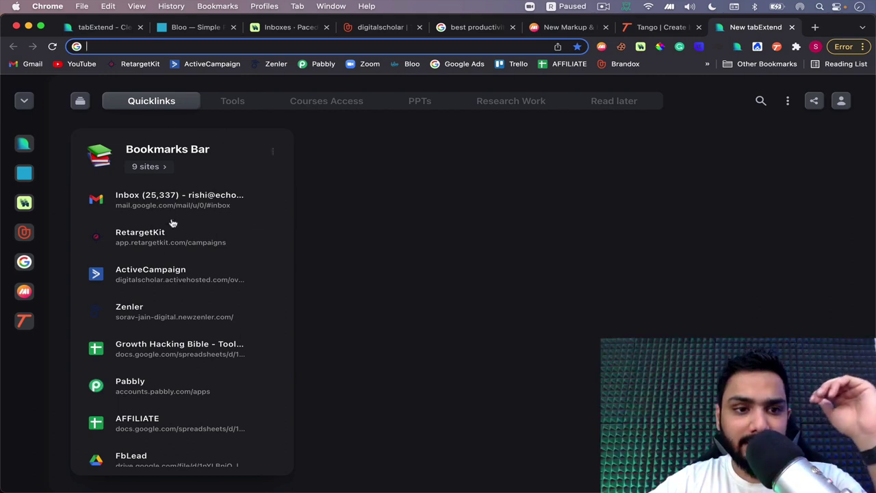
# Browse the Tools group, try dragging the Sender Score link, then show the PPTs group
pyautogui.scroll(-1, 172, 240)
pyautogui.scroll(1, 171, 253)
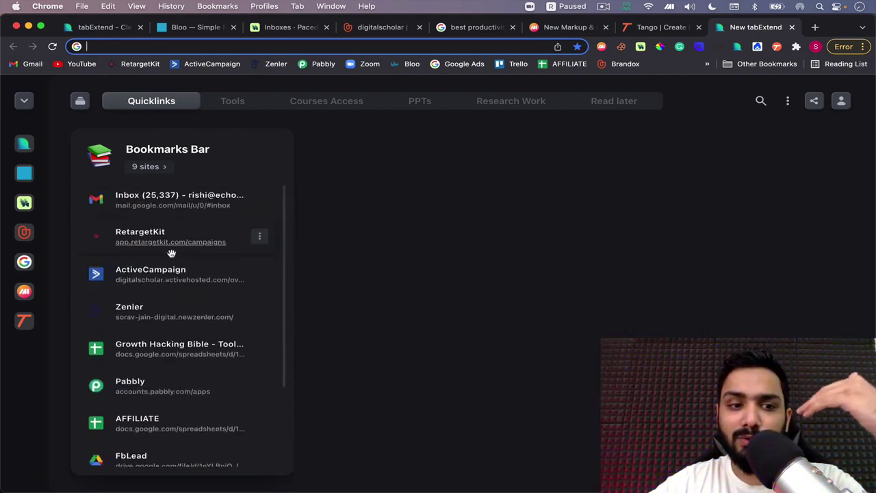
pyautogui.click(236, 107)
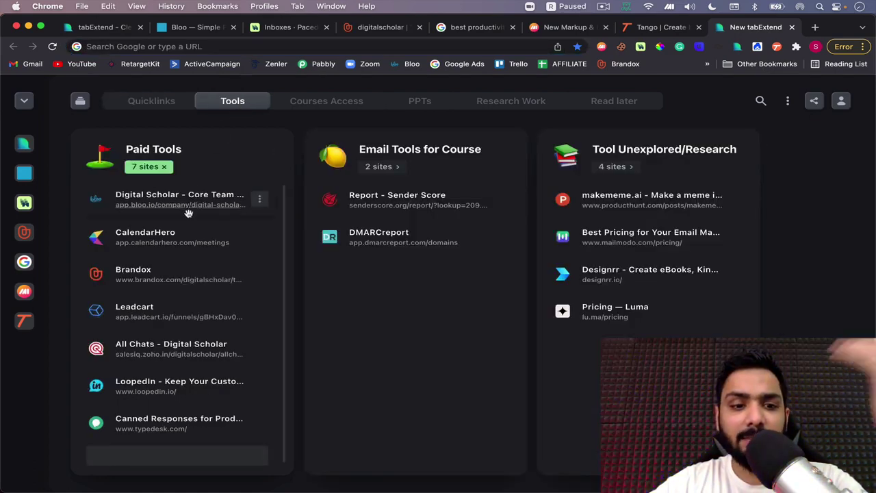
pyautogui.moveTo(322, 197); pyautogui.dragTo(647, 179)
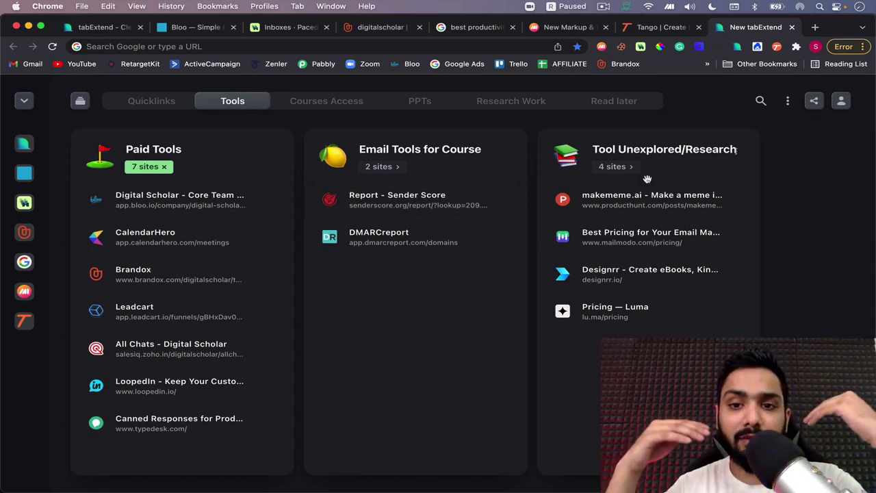
pyautogui.moveTo(604, 202)
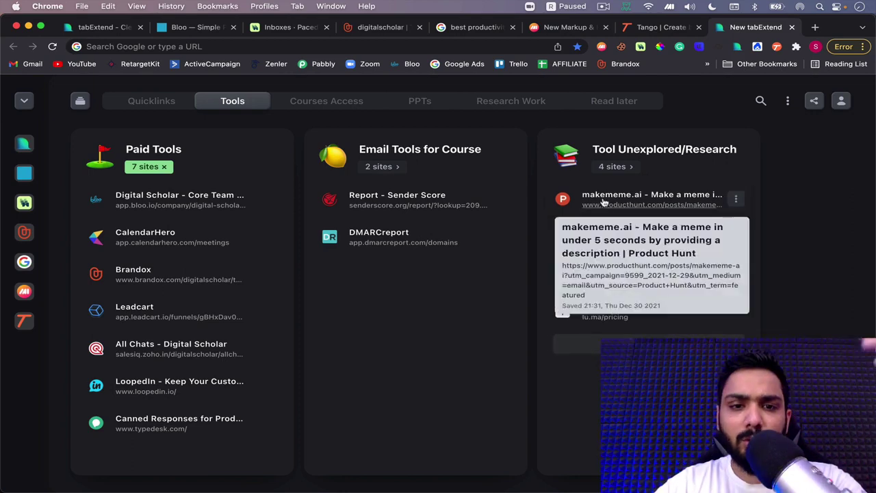
pyautogui.moveTo(443, 234)
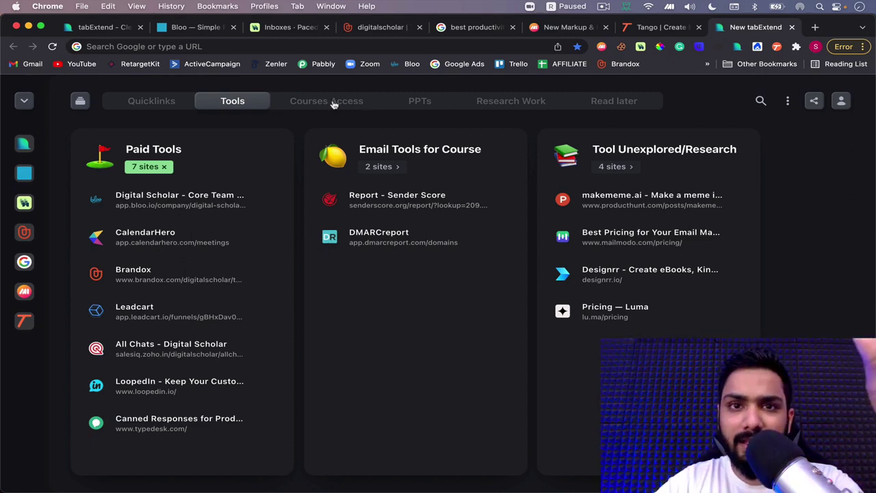
pyautogui.click(433, 104)
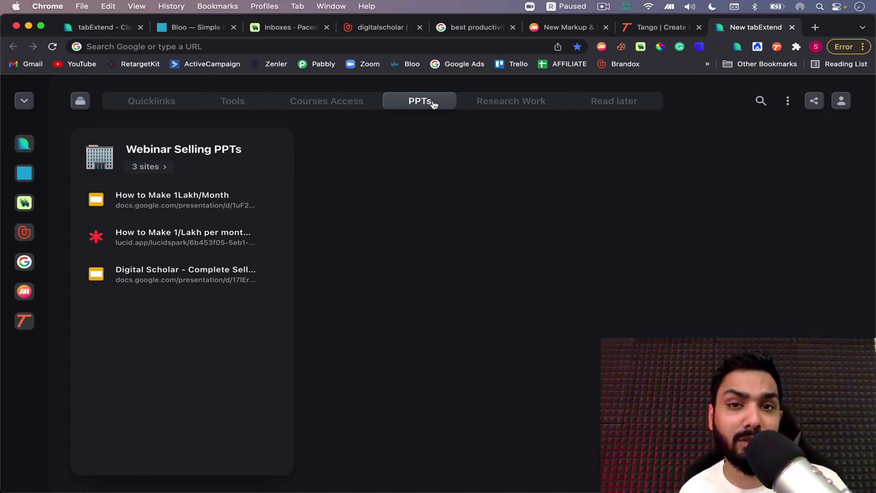
# Open the How to Make 1Lakh/Month presentation from Webinar Selling PPTs, then close it
pyautogui.click(188, 196)
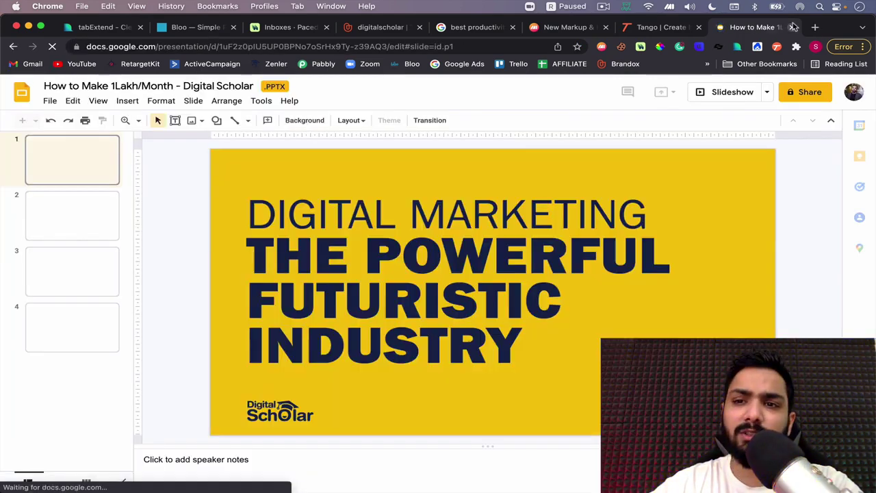
pyautogui.click(794, 27)
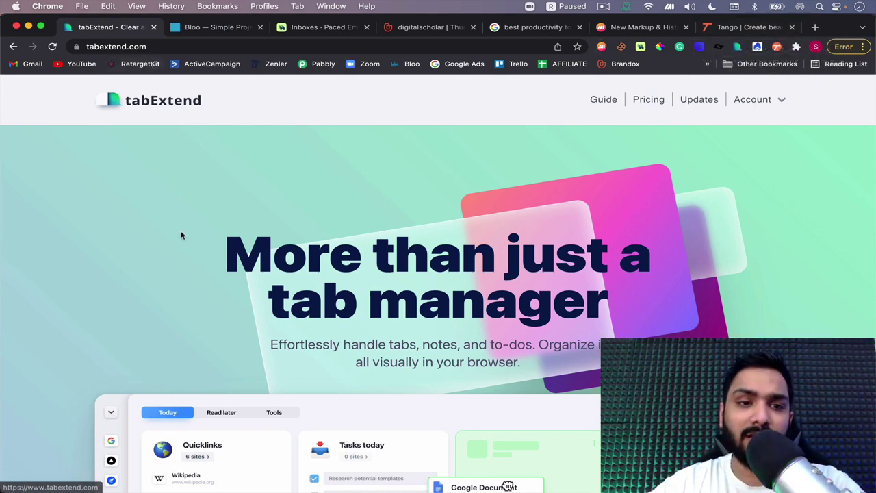
# Scroll the tabExtend page, then switch to the Bloo project management site at bloo.io
pyautogui.scroll(-5, 180, 235)
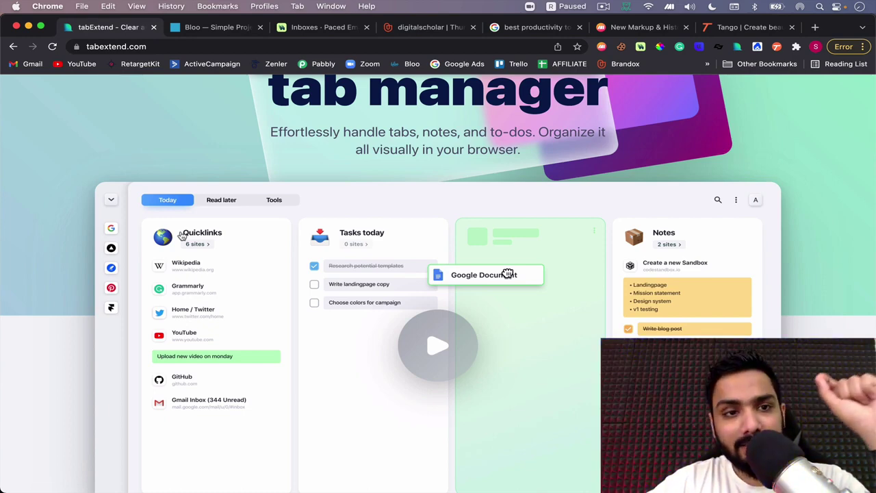
pyautogui.click(203, 28)
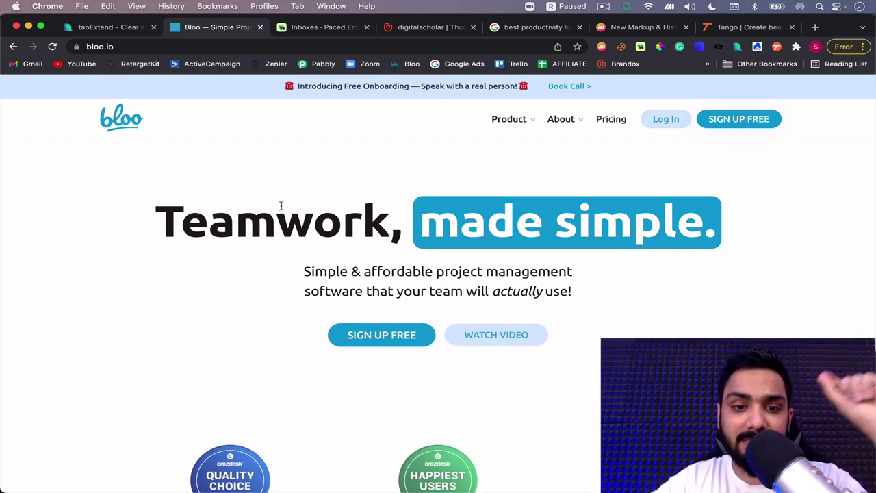
# Log in to Bloo and open the Google Workshop project's todo board via Ecommerce Workshop
pyautogui.click(666, 119)
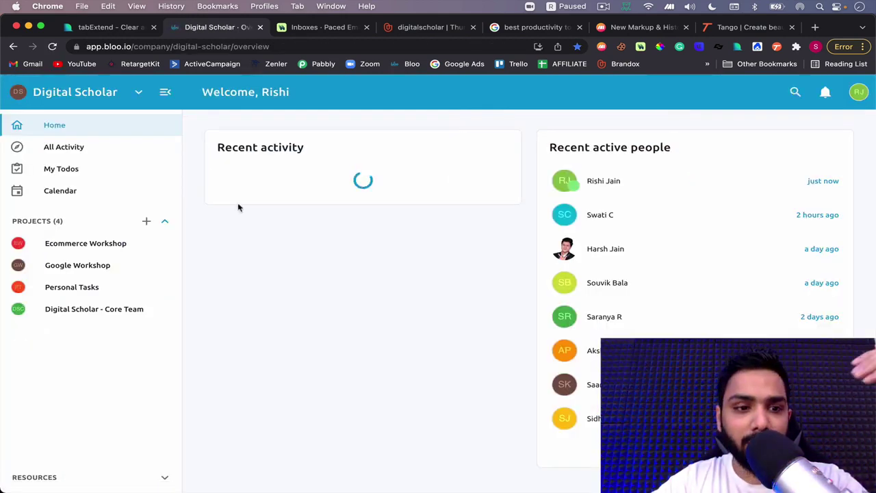
pyautogui.click(101, 250)
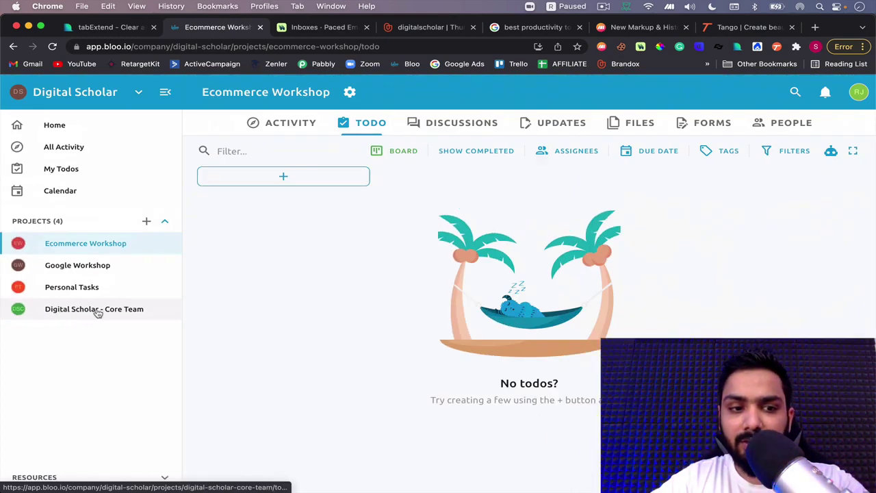
pyautogui.click(104, 267)
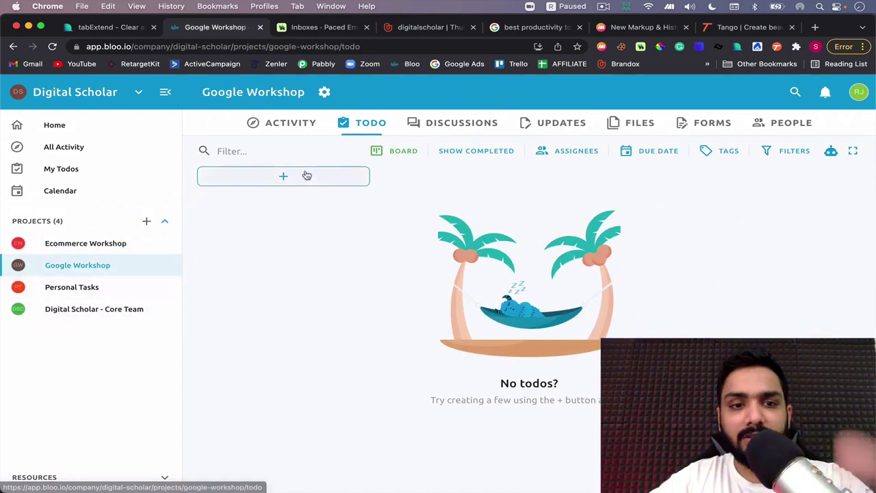
# Create an 'Actions' list containing a new todo named 'wHATEVER'
pyautogui.click(305, 173)
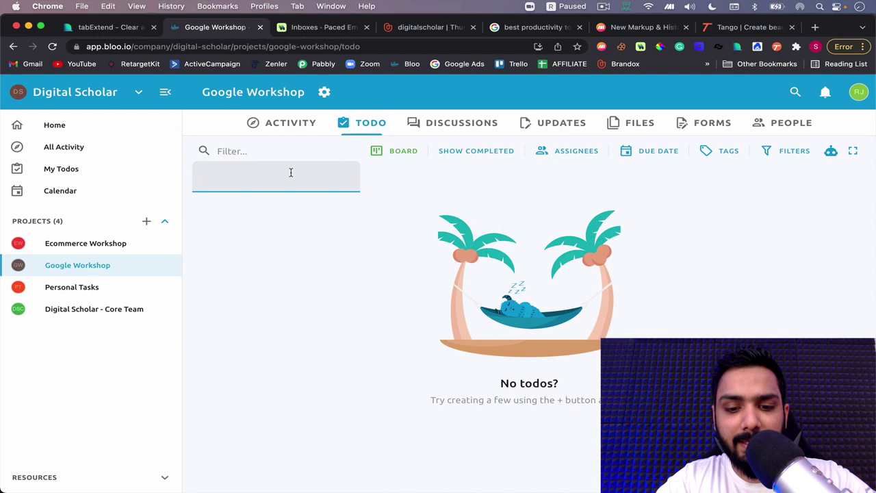
pyautogui.write('Actions')
pyautogui.press('Return')
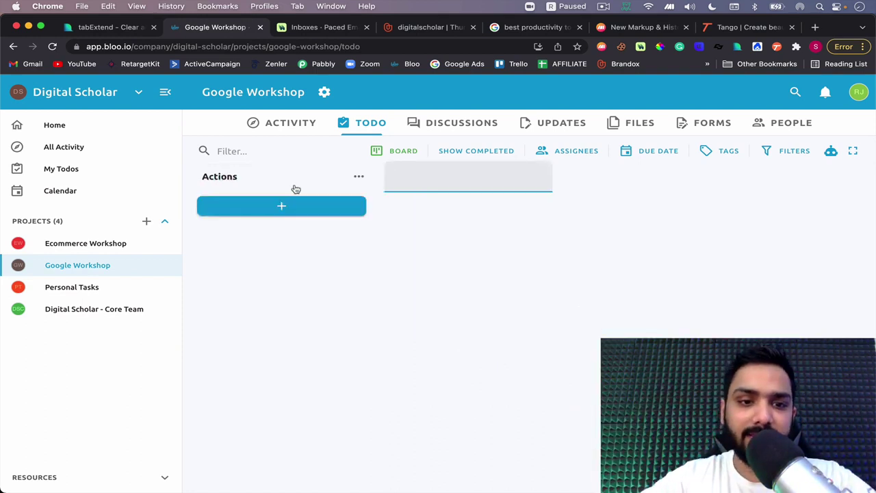
pyautogui.click(286, 202)
pyautogui.write('wHATEVER')
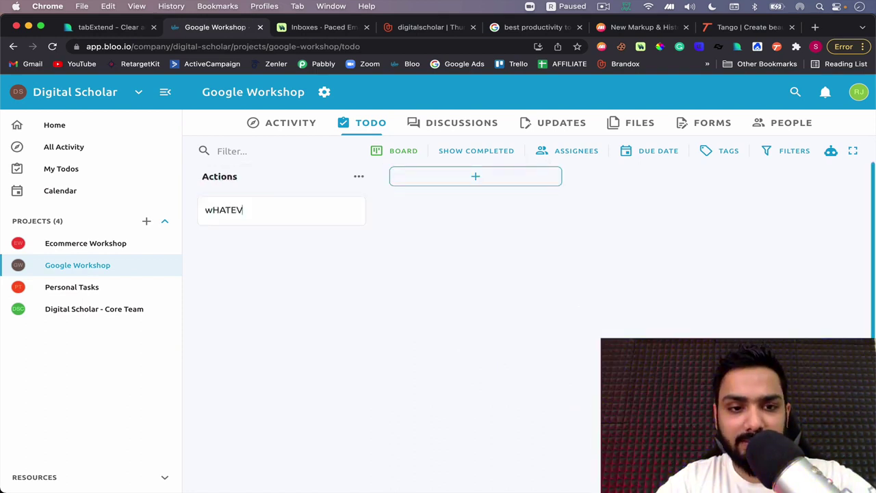
pyautogui.press('Return')
# Assign the wHATEVER todo to a teammate and set its due date to January 15
pyautogui.click(284, 264)
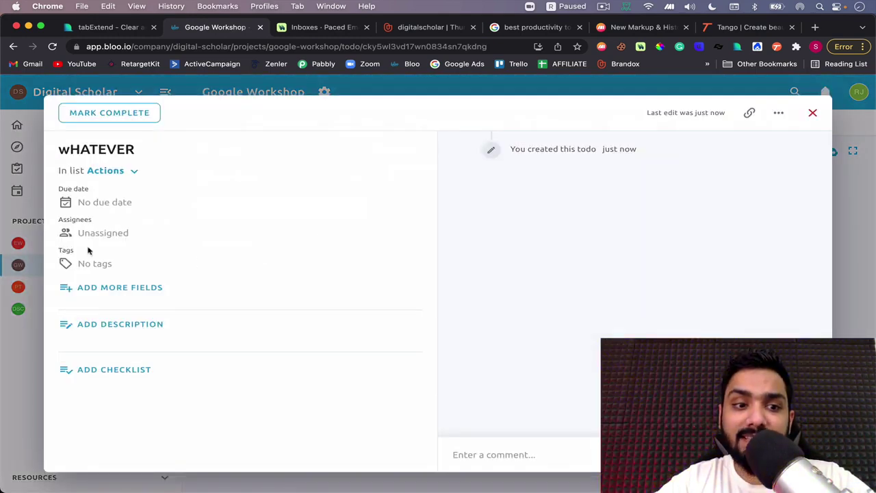
pyautogui.click(93, 233)
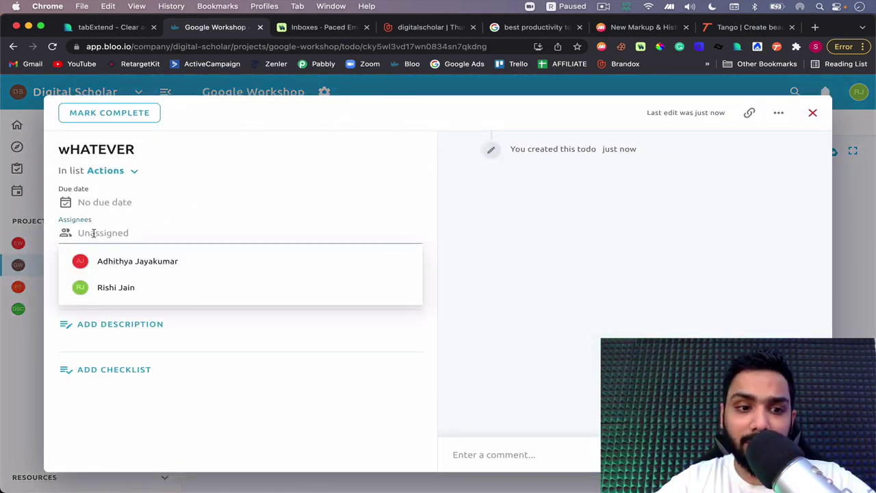
pyautogui.click(100, 262)
pyautogui.click(144, 201)
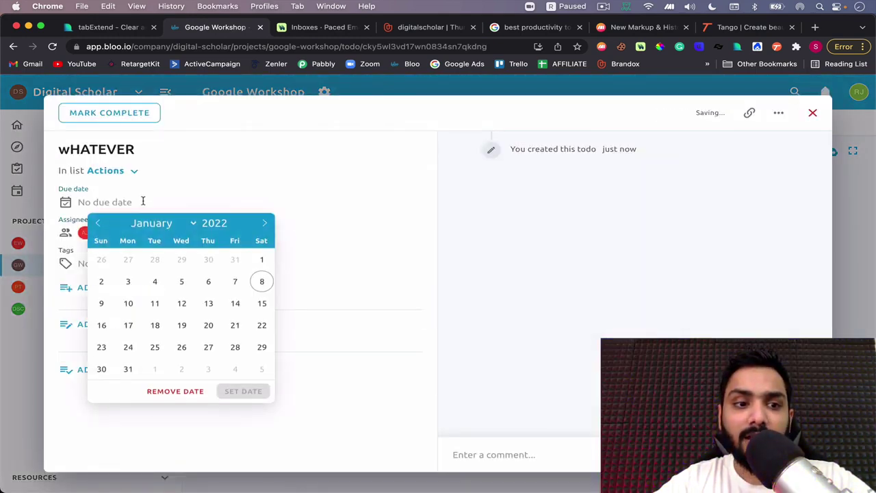
pyautogui.click(263, 303)
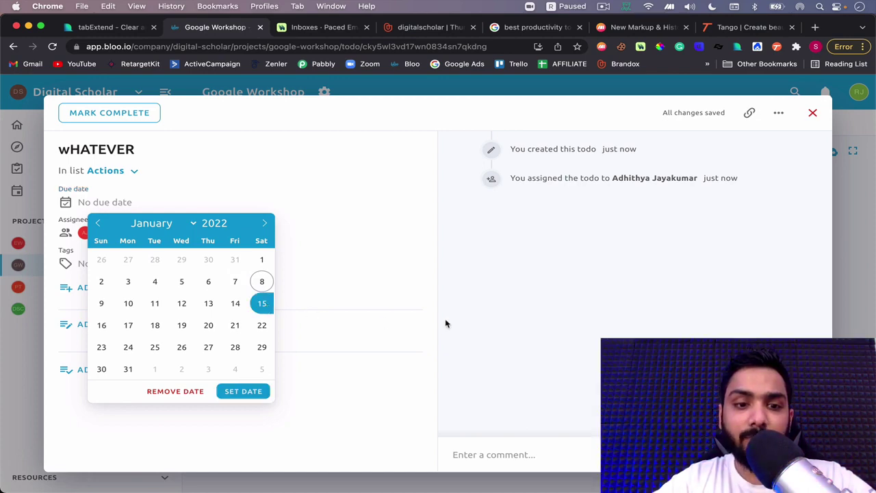
pyautogui.click(237, 394)
# Create a green 'CRITICAL' tag and apply it to the todo
pyautogui.click(92, 265)
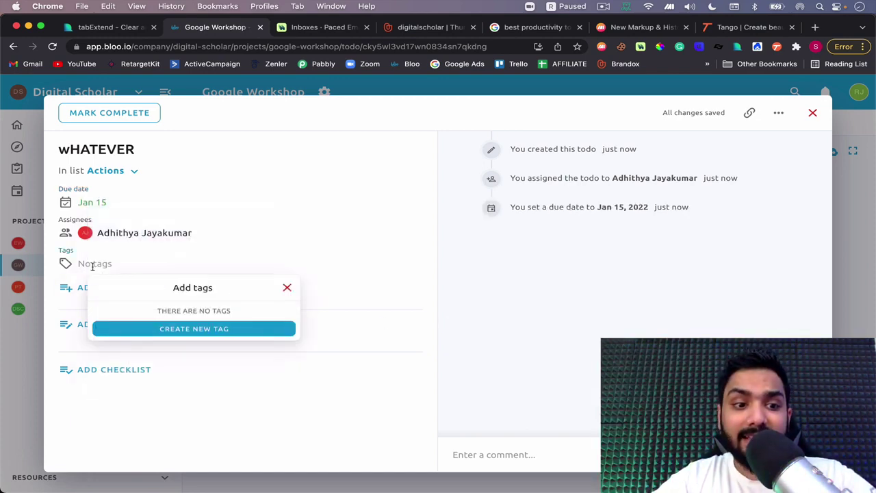
pyautogui.click(166, 328)
pyautogui.write('CRI')
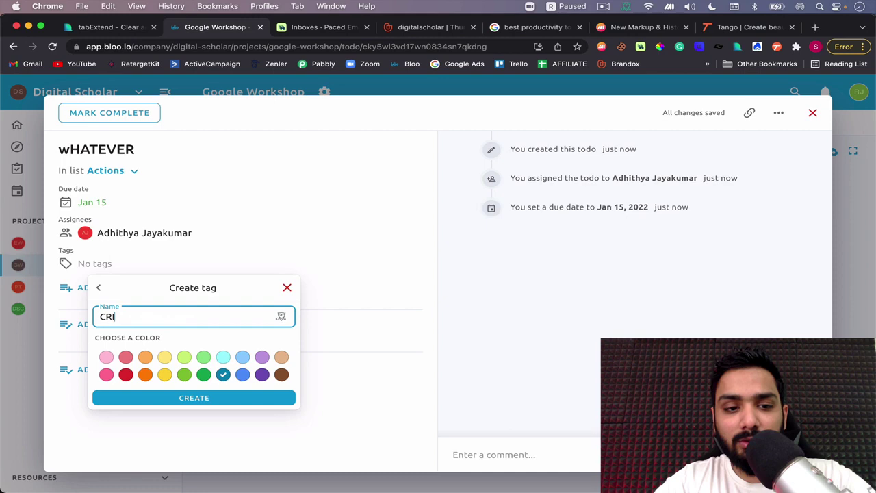
pyautogui.write('TICAL')
pyautogui.click(185, 374)
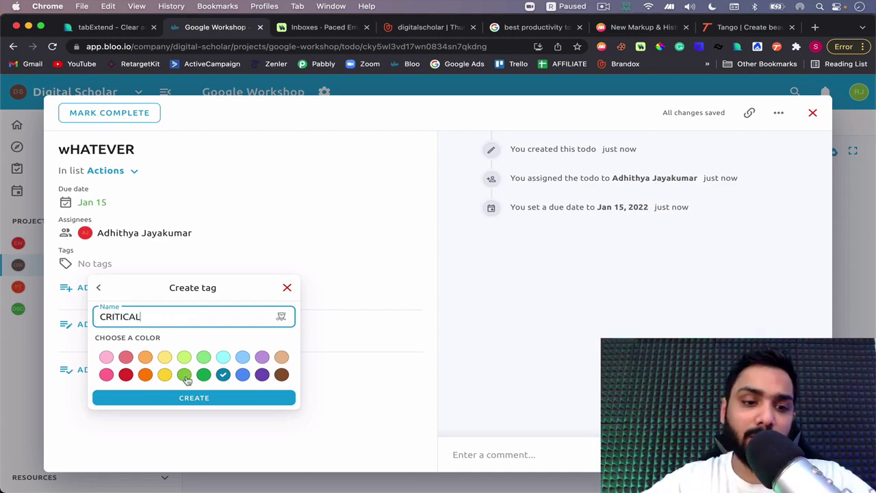
pyautogui.click(209, 405)
pyautogui.click(232, 248)
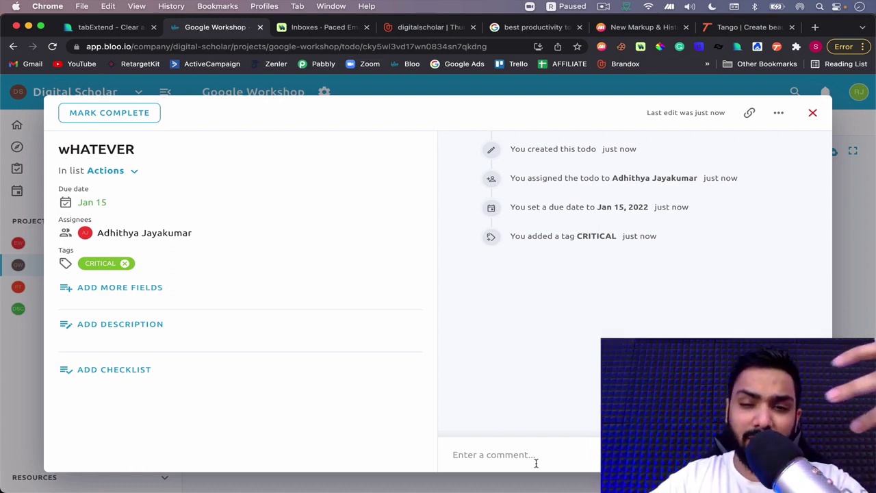
# Close the wHATEVER todo details, pause the recording, and switch to the Paced Email inboxes
pyautogui.click(751, 113)
pyautogui.click(780, 112)
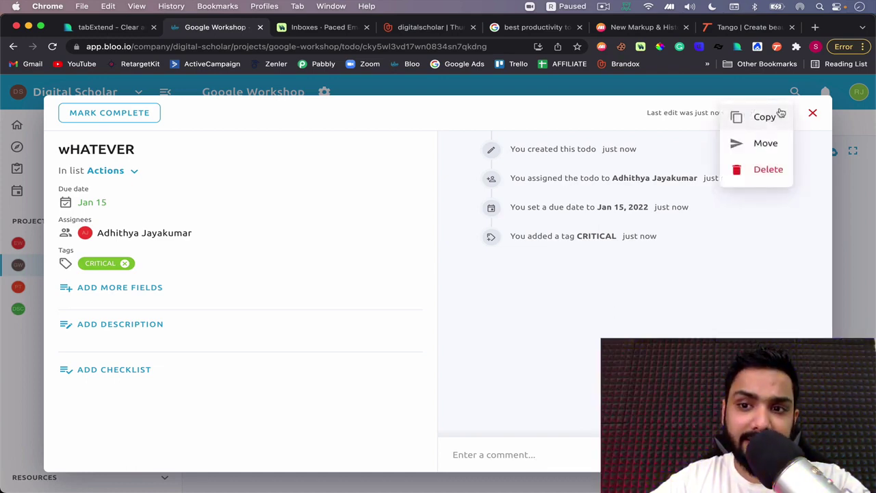
pyautogui.click(814, 113)
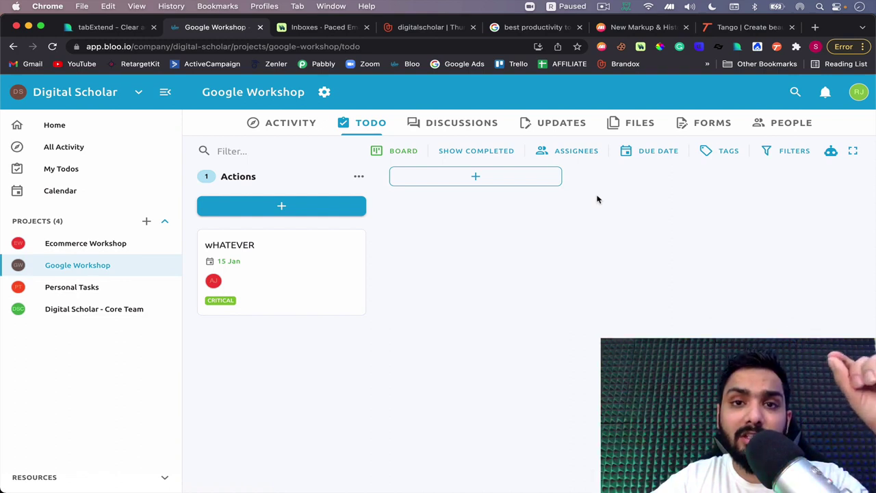
pyautogui.click(604, 6)
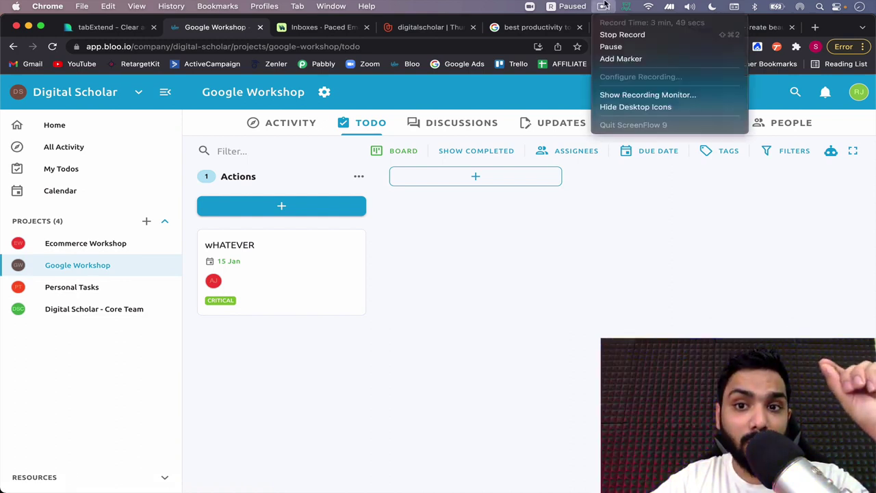
pyautogui.click(611, 47)
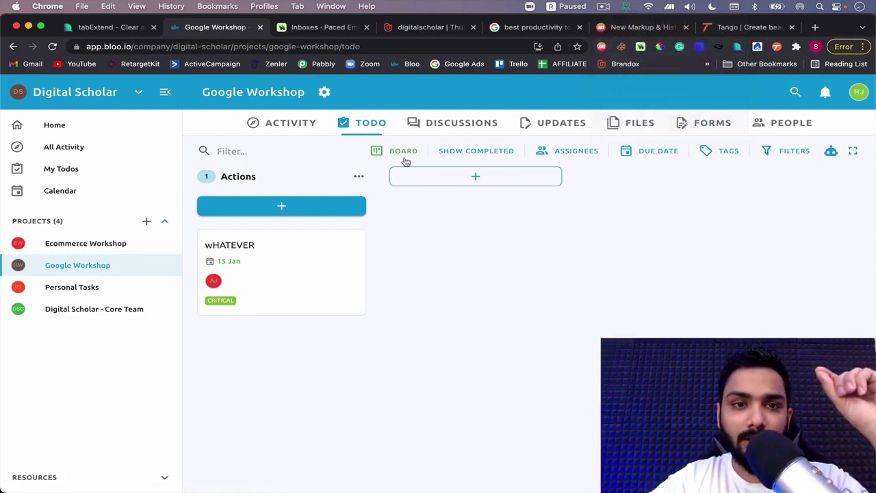
pyautogui.click(299, 28)
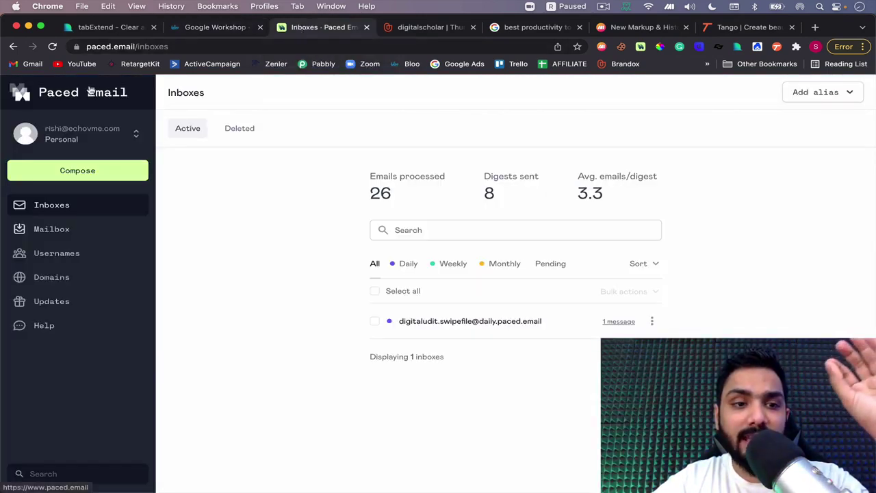
# Load the Paced Email website in a new Incognito window by entering 'PACED' in the address bar
pyautogui.press('super+shift+n')
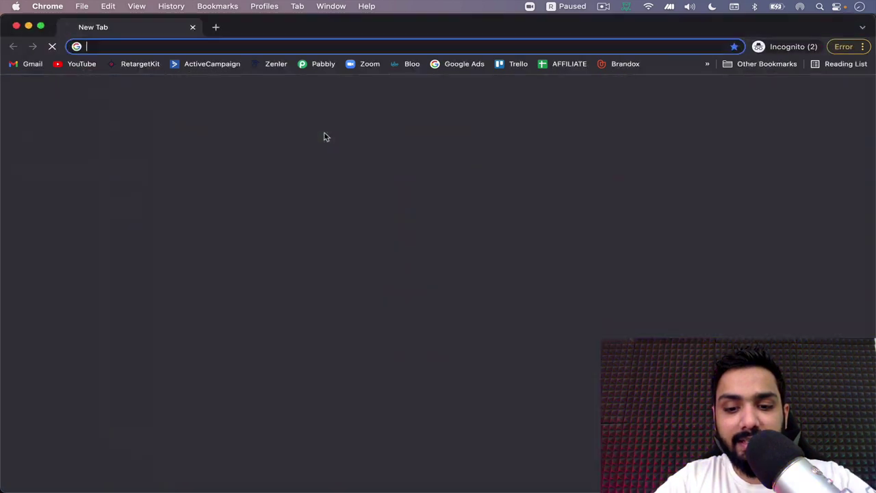
pyautogui.write('PACED')
pyautogui.press('Return')
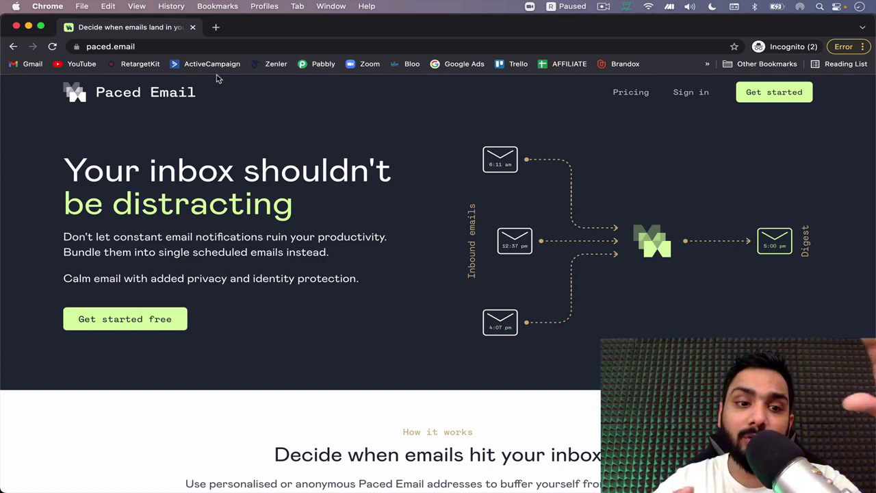
# Scroll the Paced Email landing page, then close the private window to return to the Inboxes dashboard
pyautogui.scroll(-2, 202, 173)
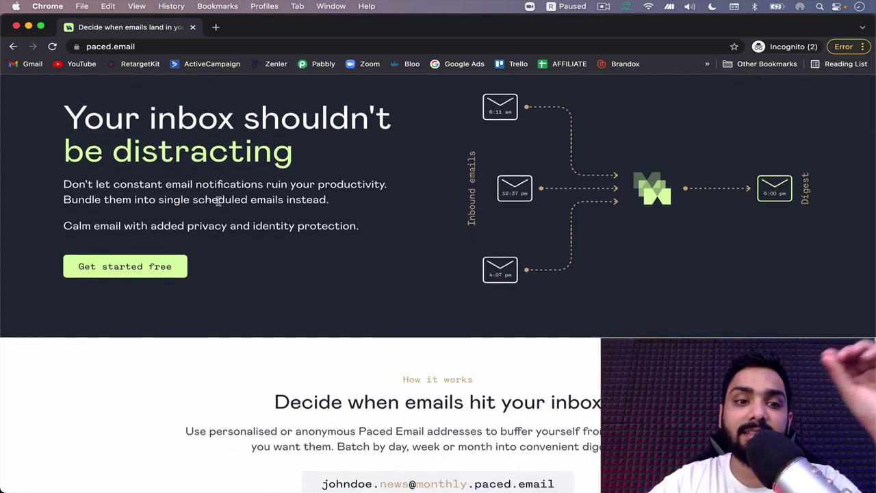
pyautogui.scroll(2, 237, 198)
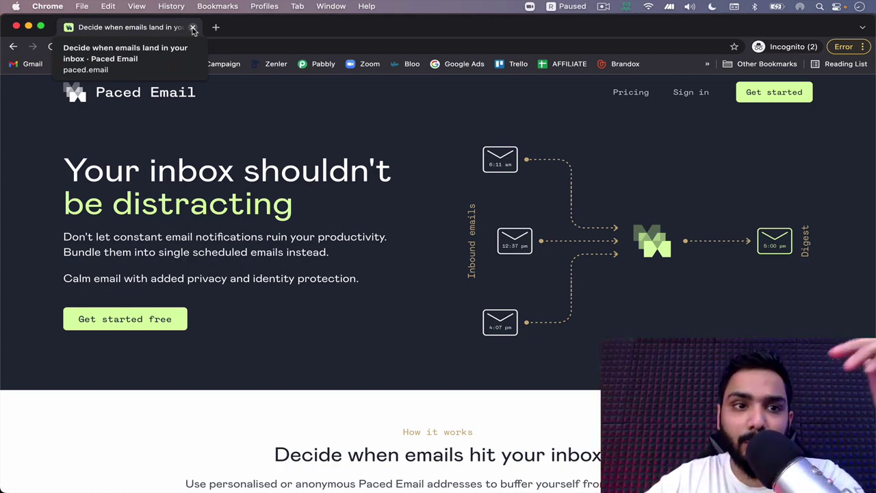
pyautogui.click(192, 28)
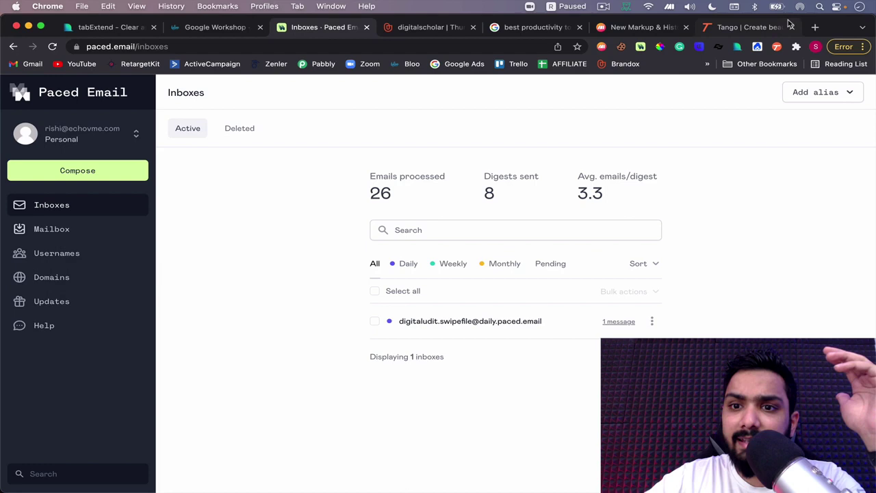
# From the extension popup, save a daily paced.email alias named 'testing' under the existing username
pyautogui.click(641, 47)
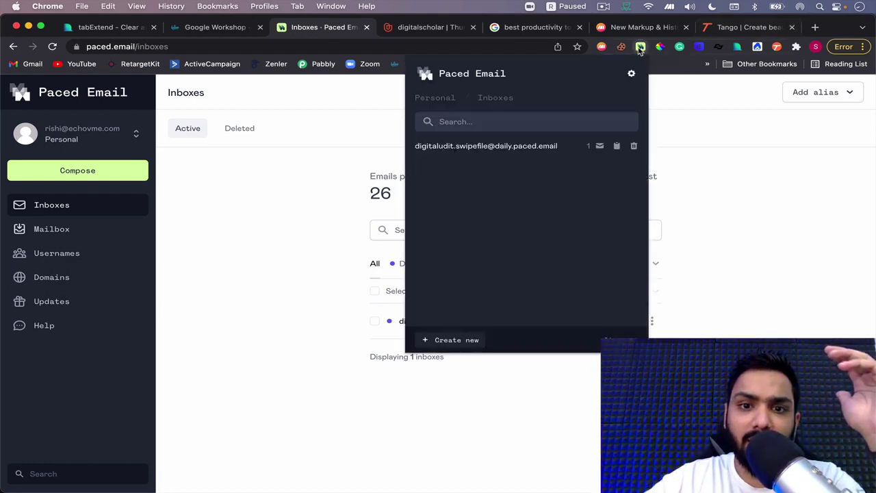
pyautogui.click(446, 342)
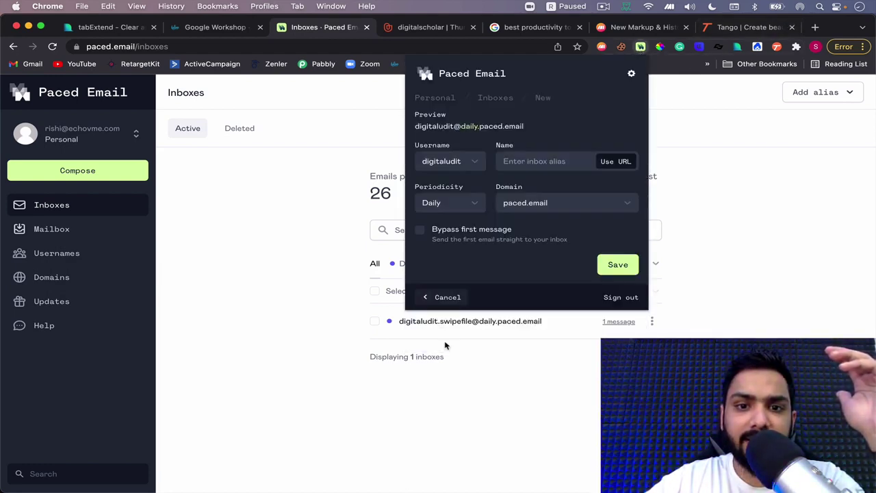
pyautogui.click(453, 164)
pyautogui.click(453, 163)
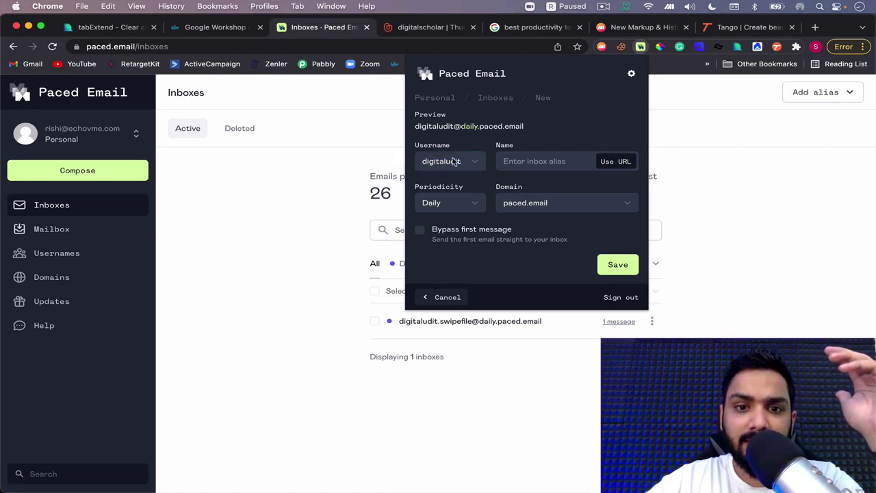
pyautogui.click(529, 161)
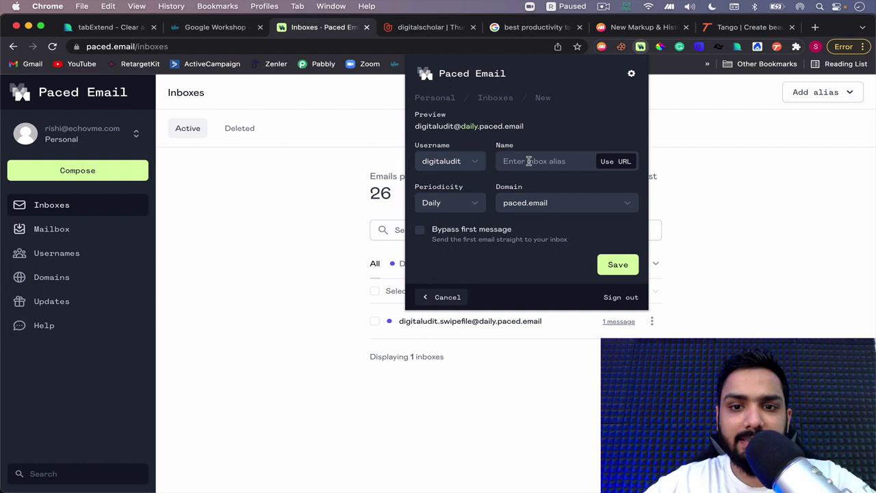
pyautogui.write('testing')
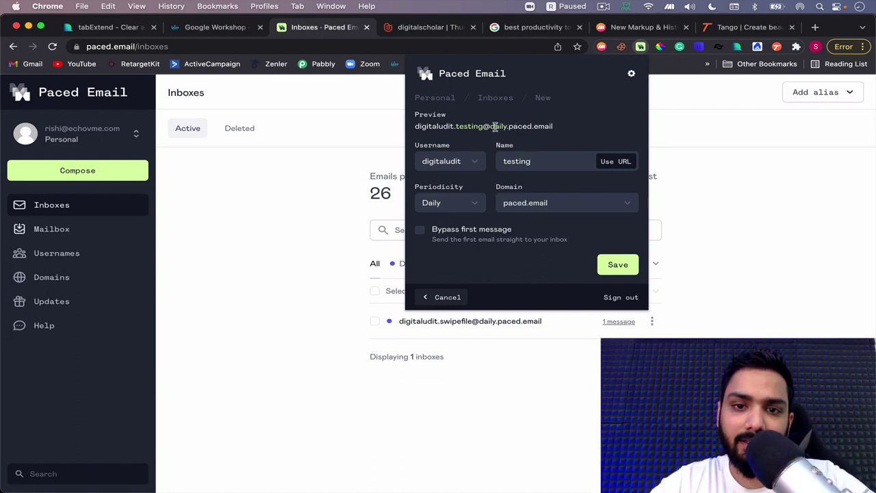
pyautogui.click(618, 266)
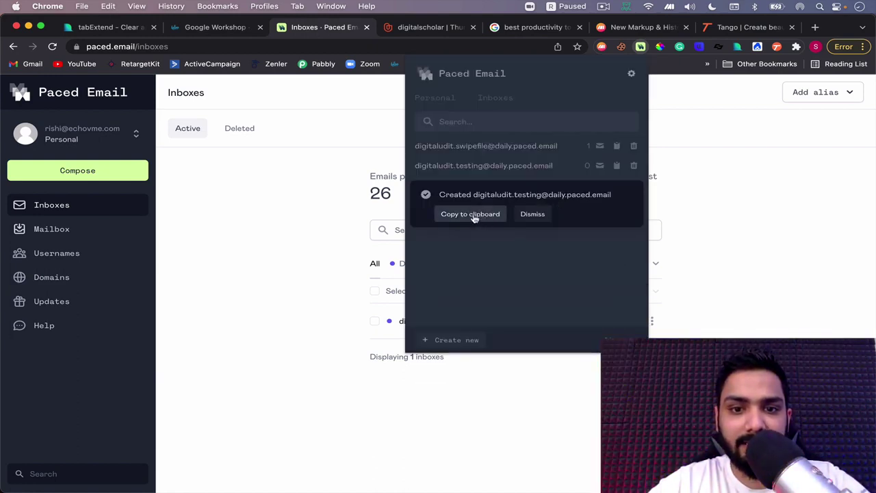
# Copy the new testing alias to the clipboard, glance at Bloo and Tango, then return to Inboxes
pyautogui.moveTo(471, 194); pyautogui.dragTo(622, 196)
pyautogui.click(470, 216)
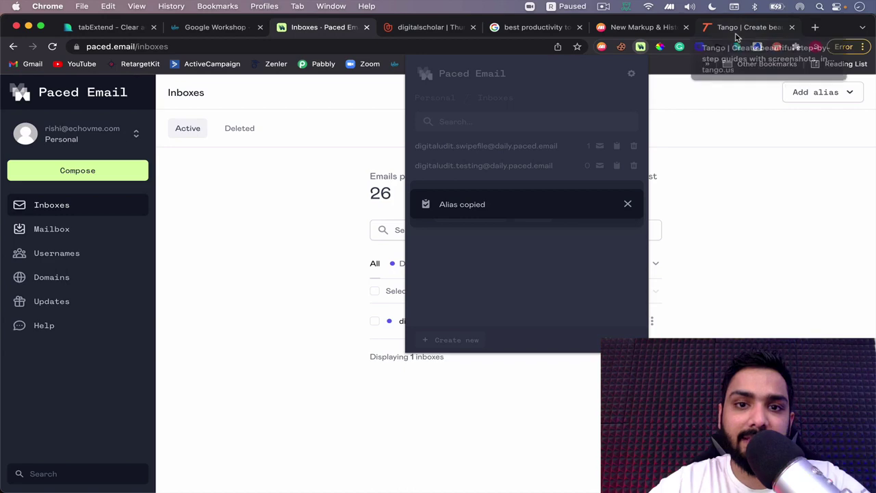
pyautogui.click(200, 36)
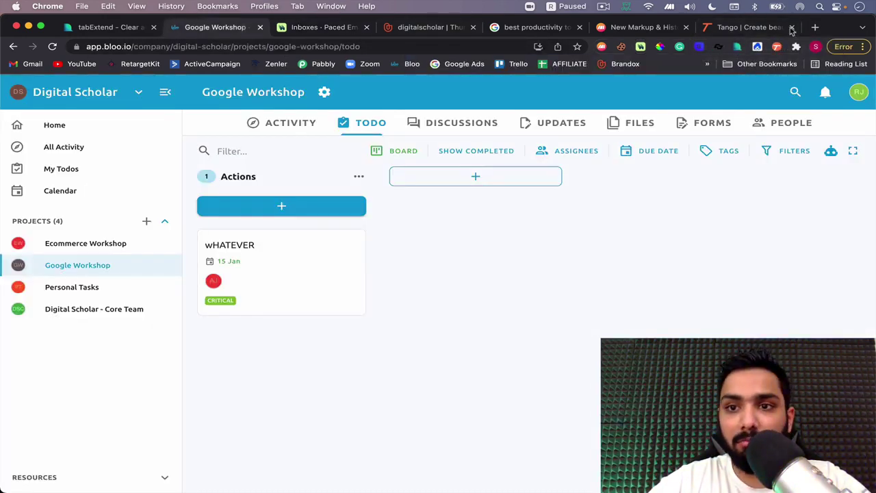
pyautogui.click(761, 34)
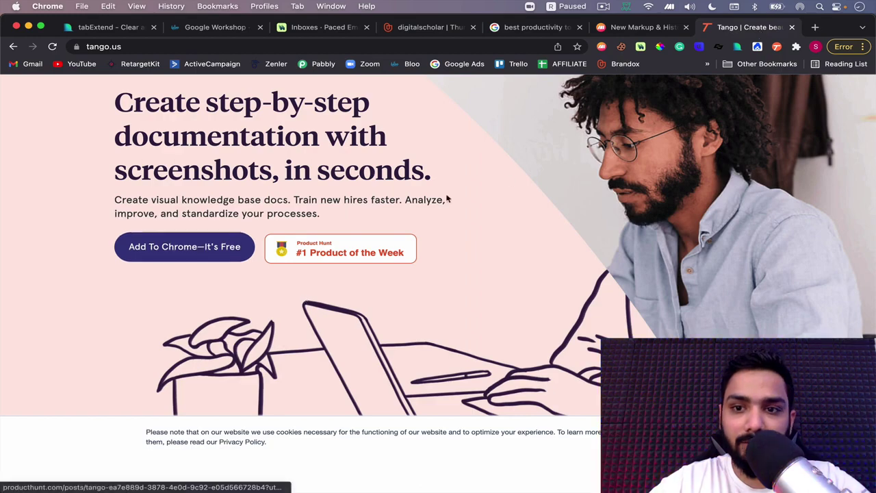
pyautogui.scroll(-5, 510, 180)
pyautogui.scroll(8, 508, 179)
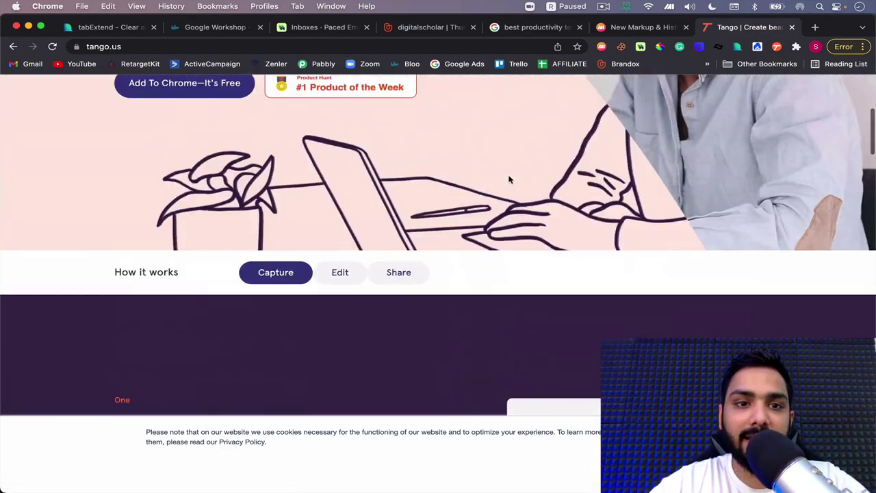
pyautogui.press('super+3')
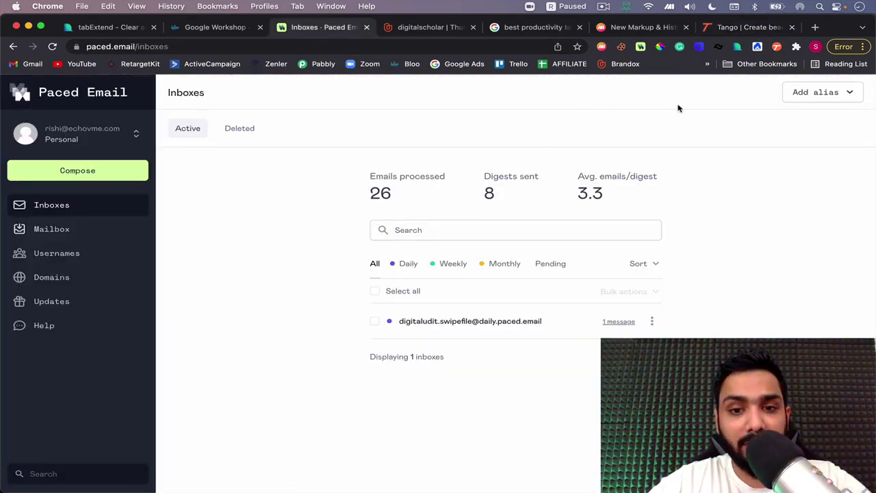
# In a private window, start an ActiveCampaign free trial from the affiliate page using the copied alias
pyautogui.click(815, 26)
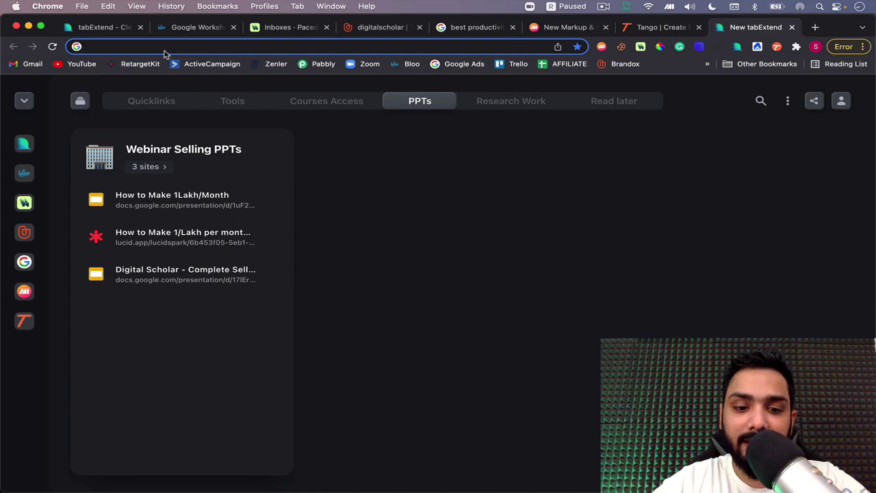
pyautogui.press('super+shift+n')
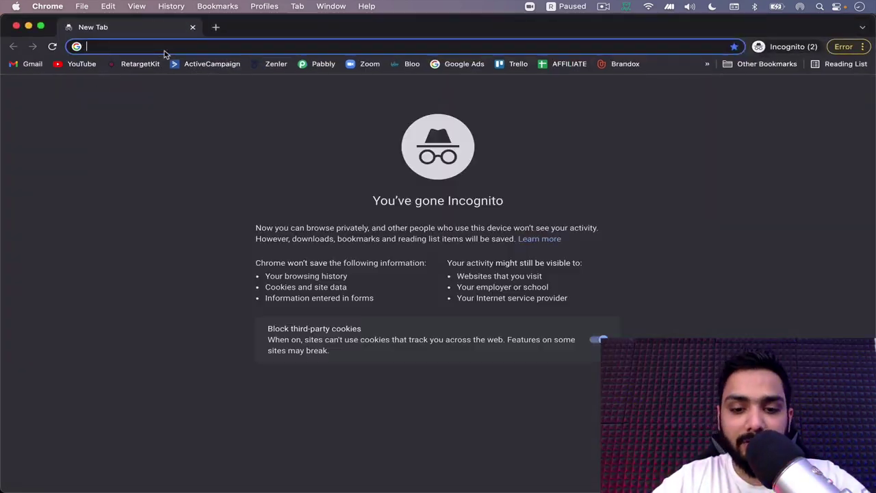
pyautogui.write('active')
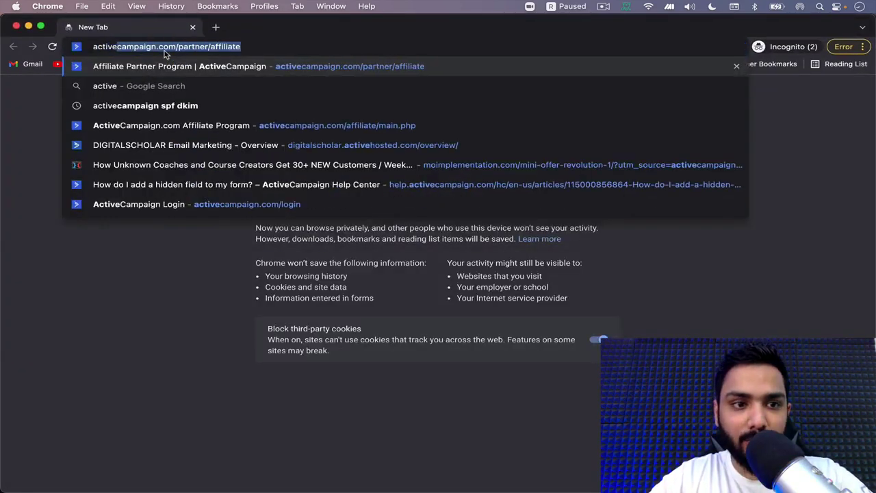
pyautogui.press('Return')
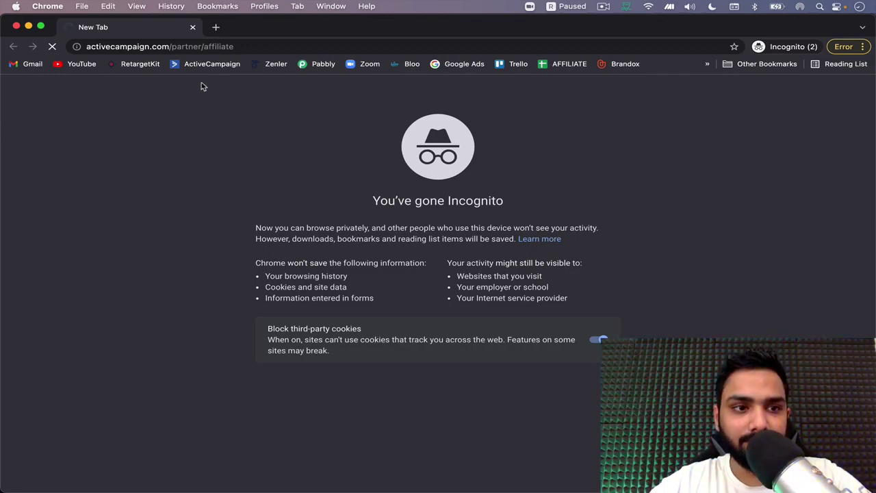
pyautogui.click(604, 7)
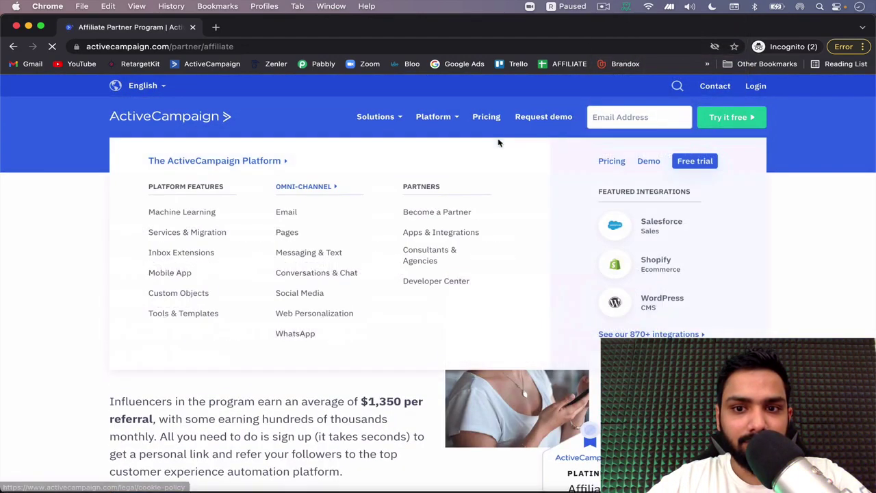
pyautogui.click(641, 117)
pyautogui.press('Down')
pyautogui.press('Return')
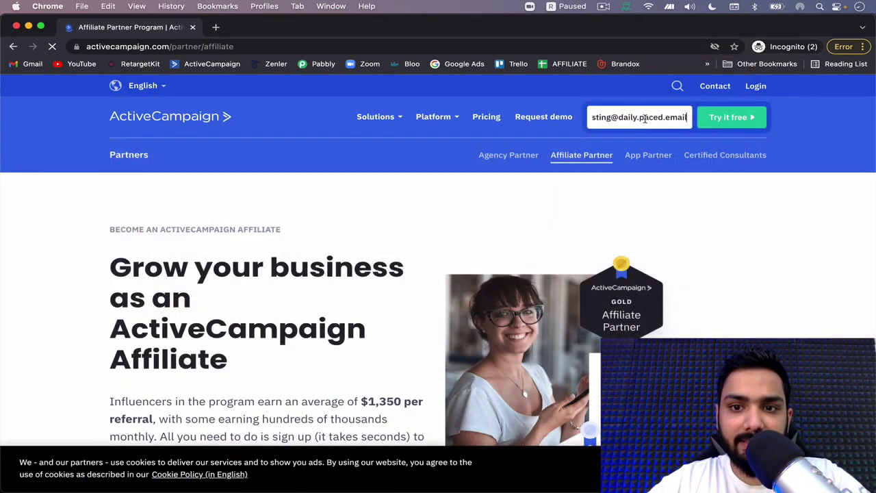
pyautogui.click(726, 117)
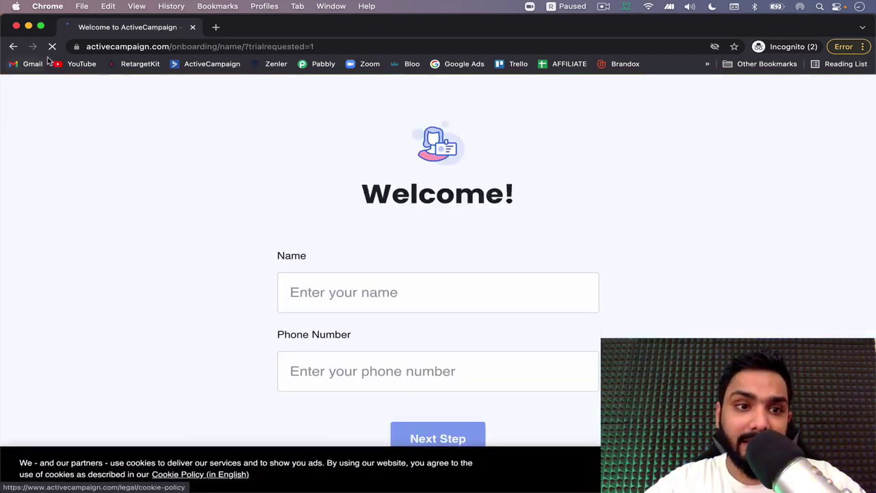
# Close the ActiveCampaign private window and deliver an inbox's next Paced Email digest now
pyautogui.click(194, 27)
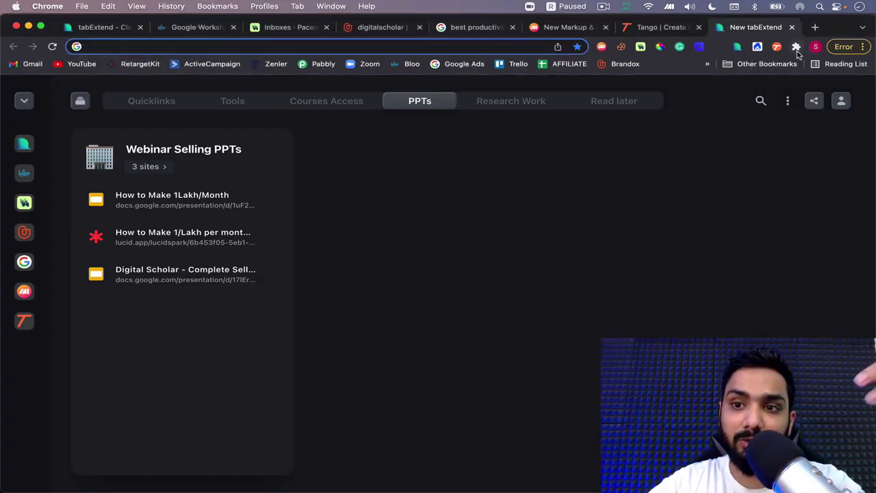
pyautogui.click(640, 47)
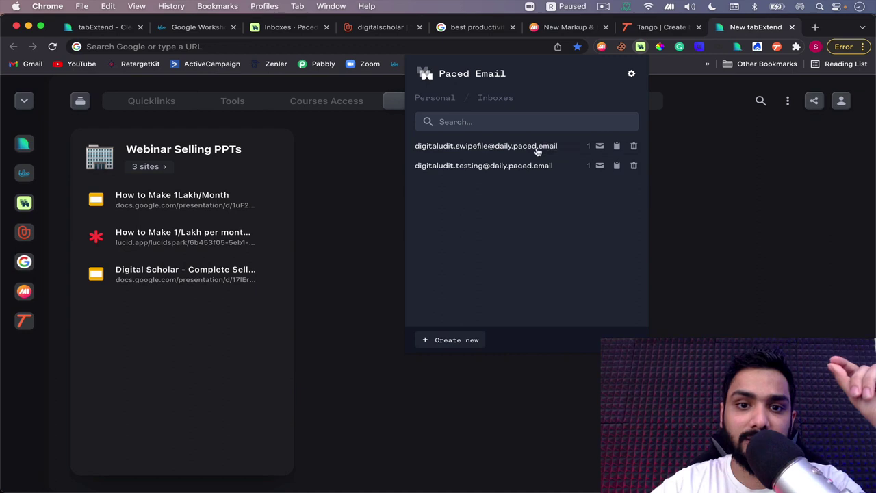
pyautogui.click(599, 166)
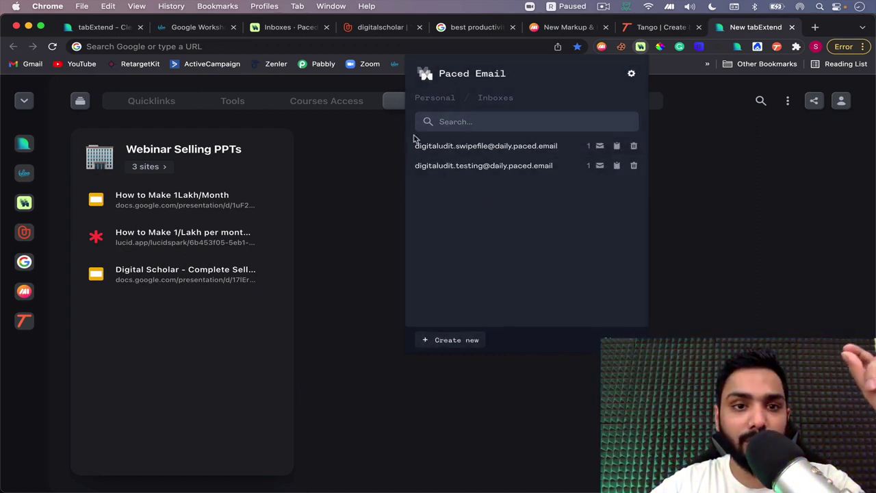
pyautogui.press('Escape')
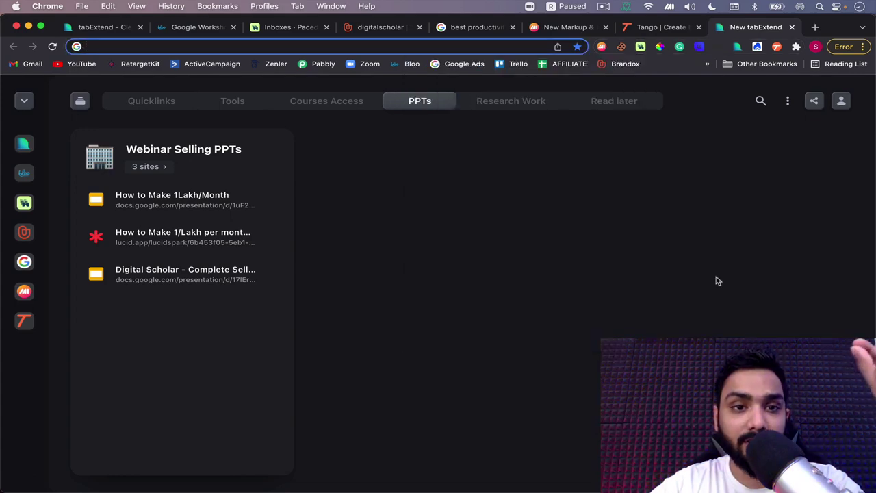
# Load brandox.com in a new private browsing window
pyautogui.click(278, 28)
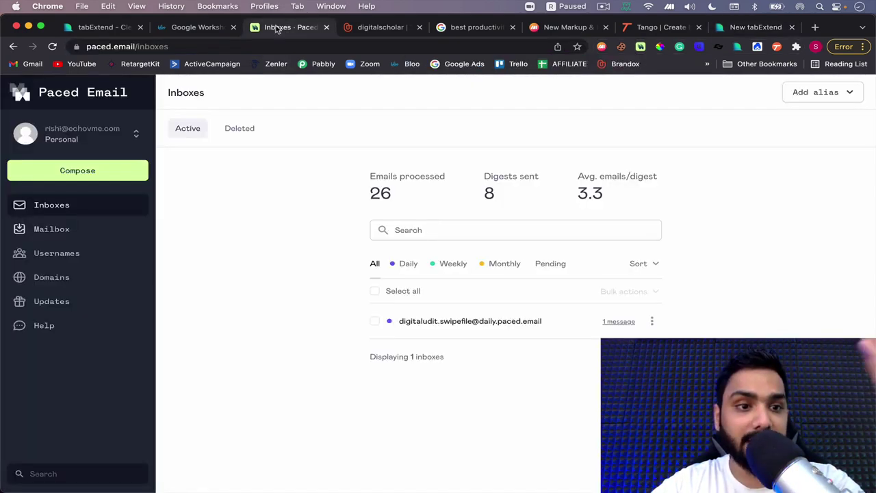
pyautogui.click(346, 32)
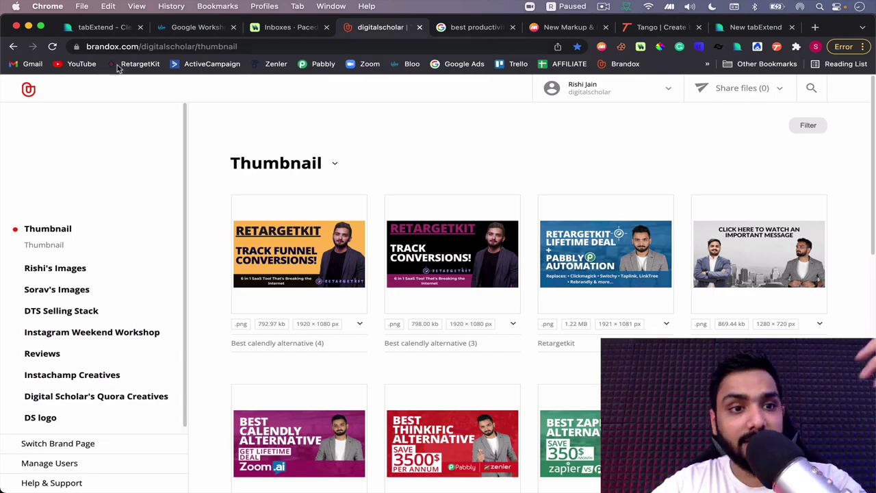
pyautogui.press('super+shift+n')
pyautogui.write('bran')
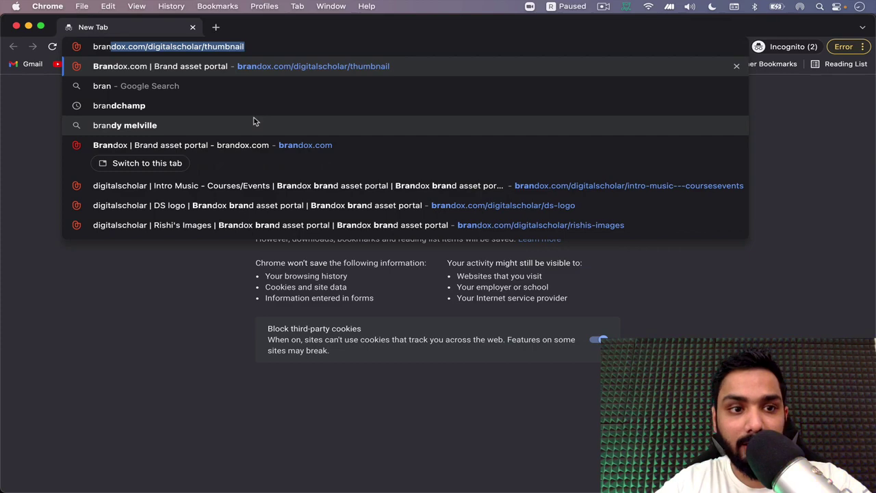
pyautogui.write('dox.com')
pyautogui.press('Delete')
pyautogui.press('Return')
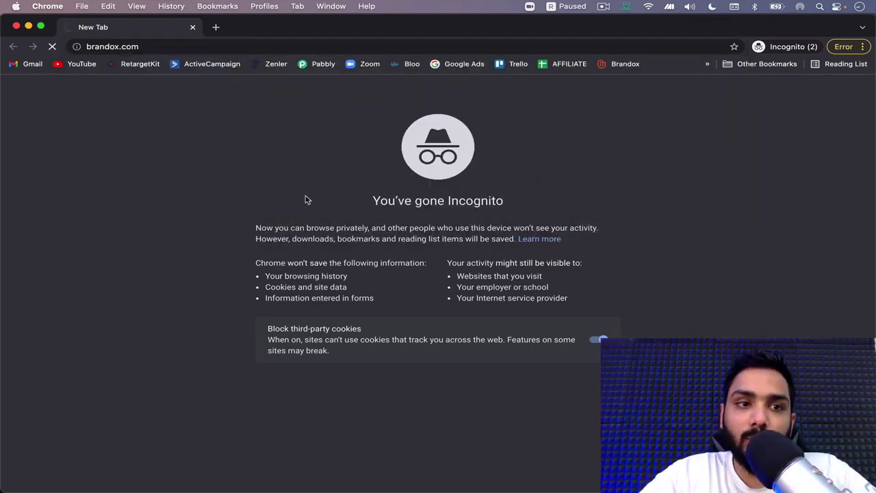
# Highlight the 'Save time searching for brand assets' headline and its description paragraph
pyautogui.scroll(-1, 306, 198)
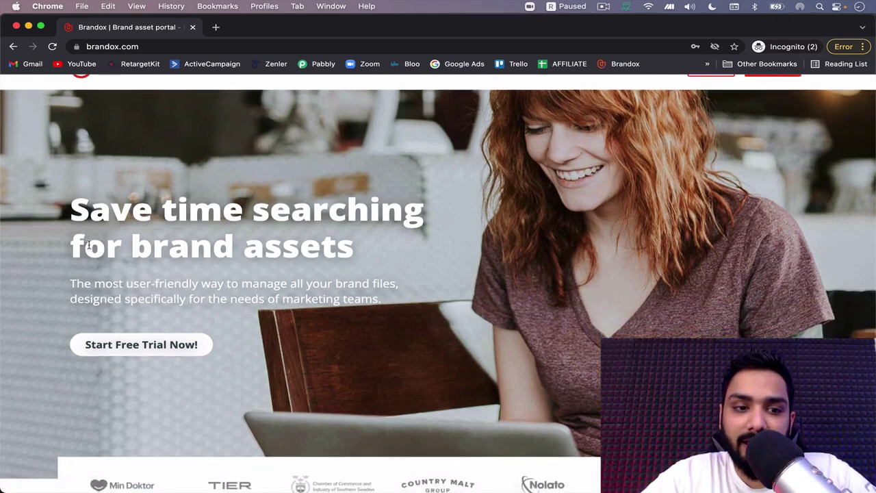
pyautogui.moveTo(72, 248); pyautogui.dragTo(234, 250)
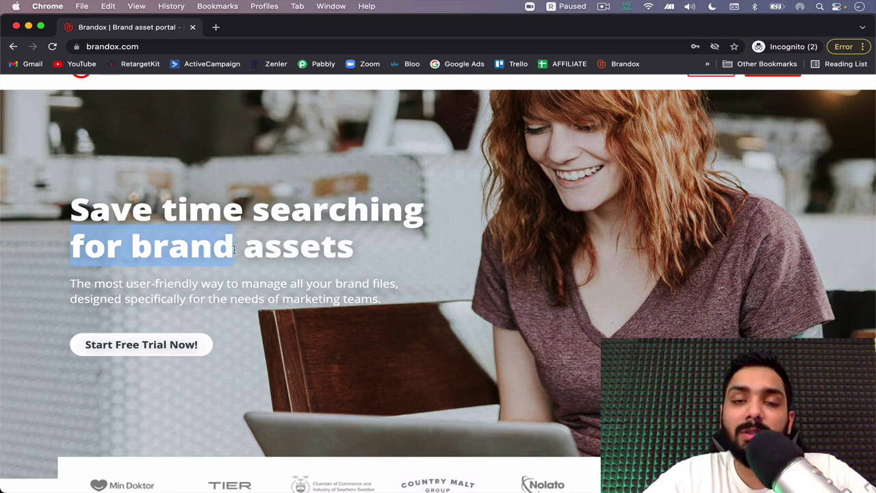
pyautogui.scroll(-1, 234, 250)
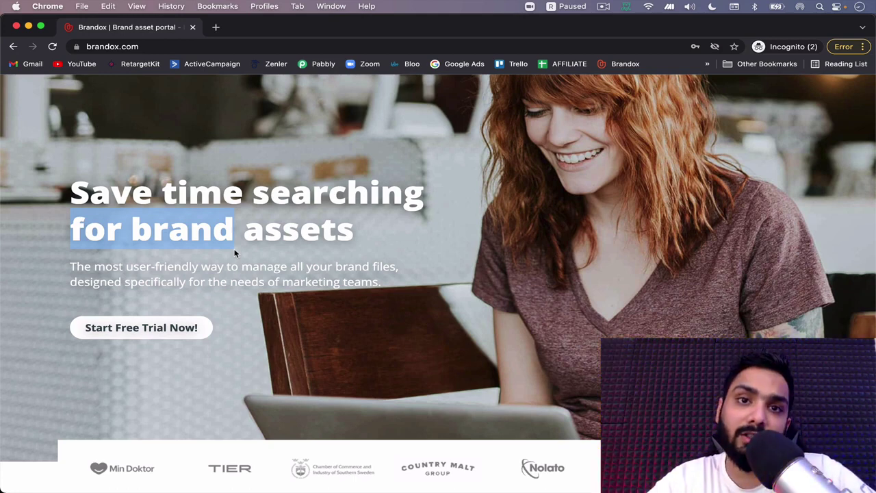
pyautogui.moveTo(70, 267); pyautogui.dragTo(223, 285)
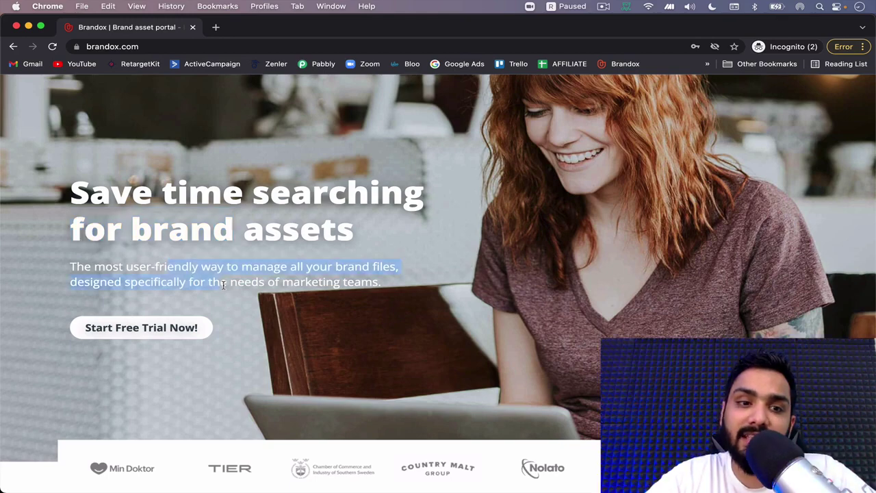
# Close the private window and browse the images and DS logo folders, ending on Intro Music - Courses/Events
pyautogui.click(192, 28)
pyautogui.scroll(-2, 239, 192)
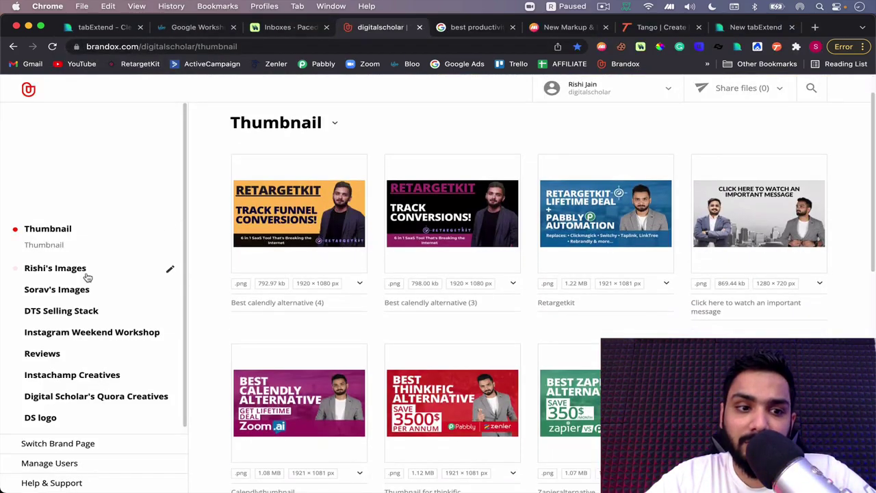
pyautogui.scroll(-1, 66, 255)
pyautogui.click(66, 256)
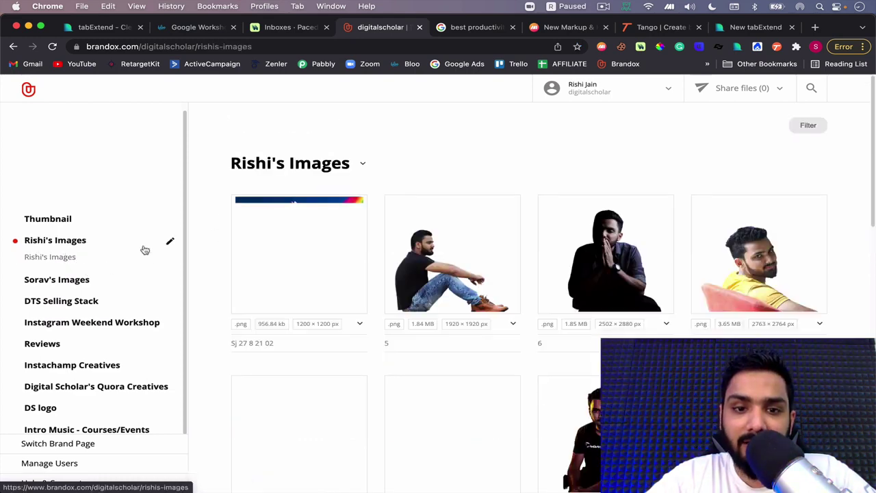
pyautogui.scroll(-3, 121, 313)
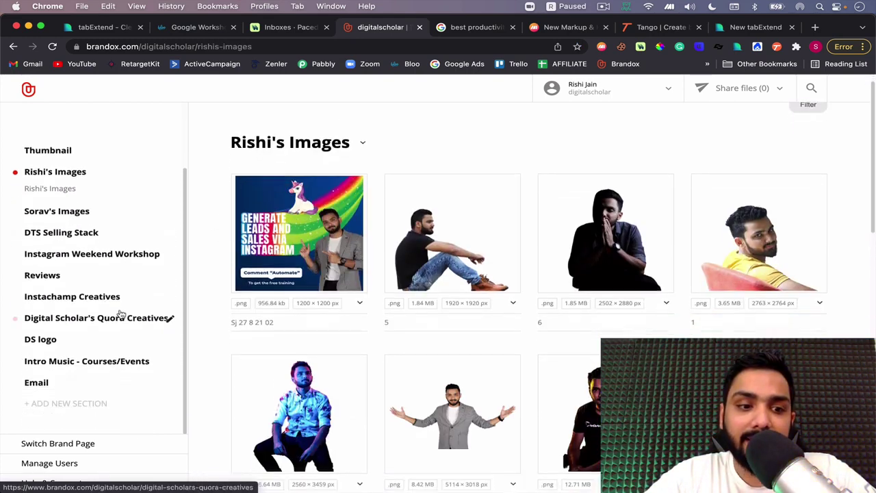
pyautogui.click(42, 349)
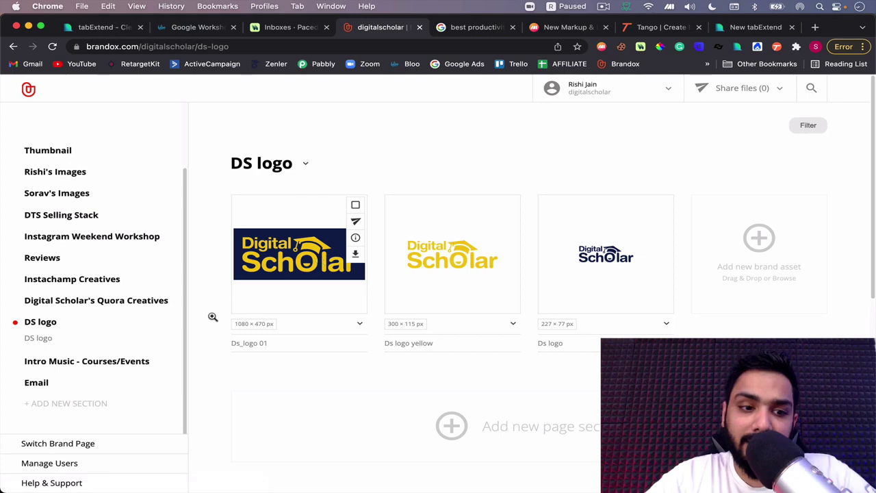
pyautogui.click(117, 359)
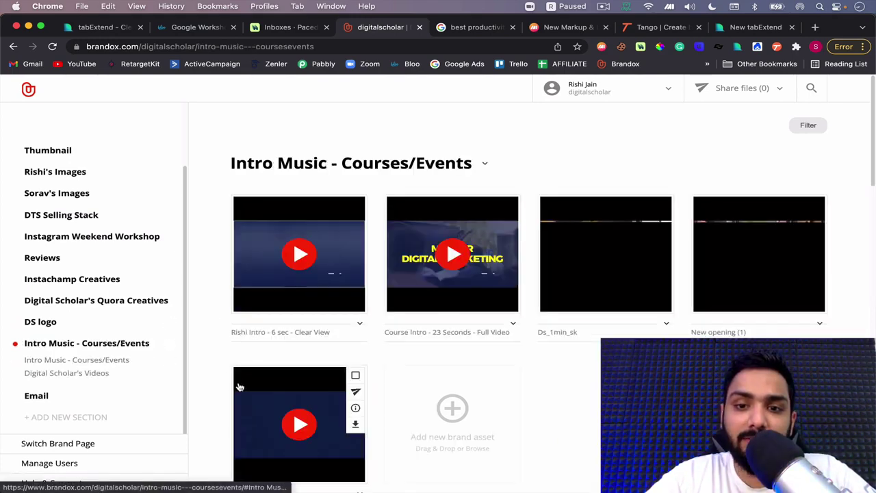
pyautogui.scroll(-4, 239, 388)
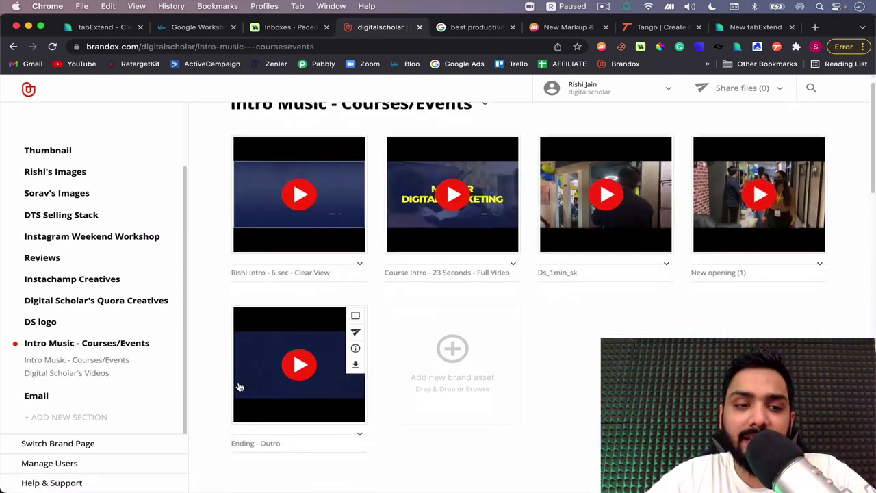
pyautogui.scroll(4, 239, 388)
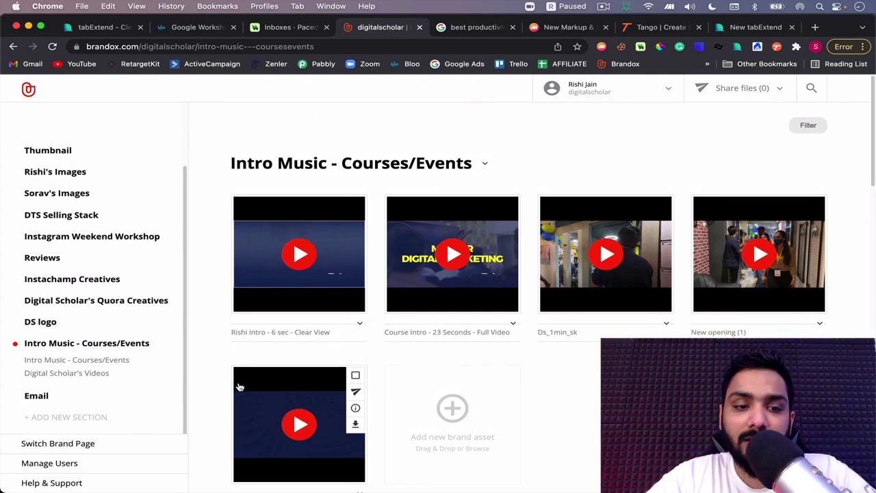
pyautogui.scroll(3, 71, 361)
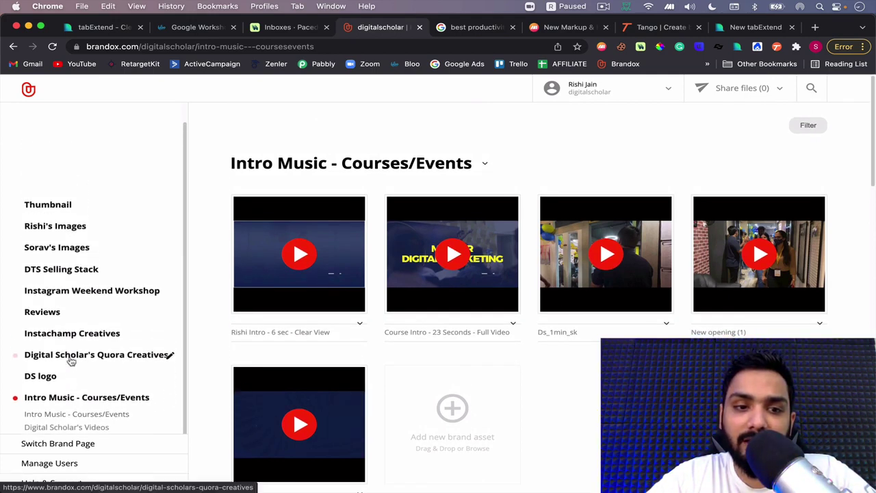
pyautogui.moveTo(357, 225)
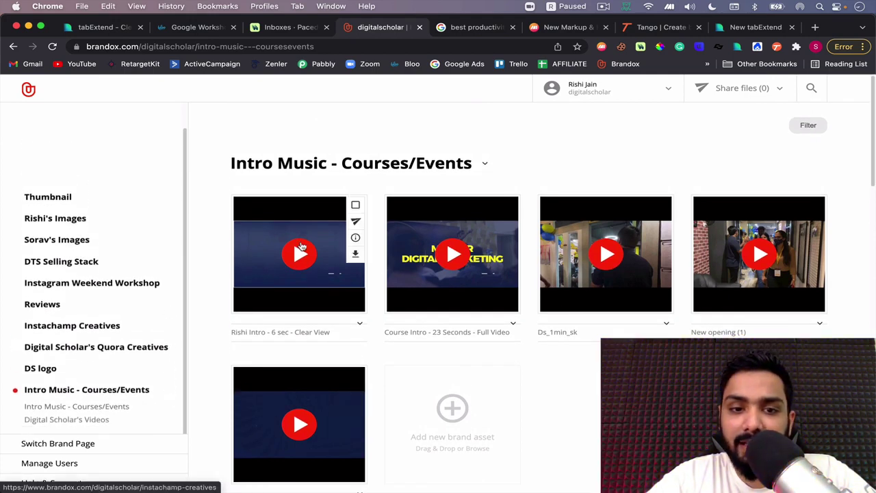
# Select three intro videos and add each one to the share list
pyautogui.click(355, 204)
pyautogui.click(508, 232)
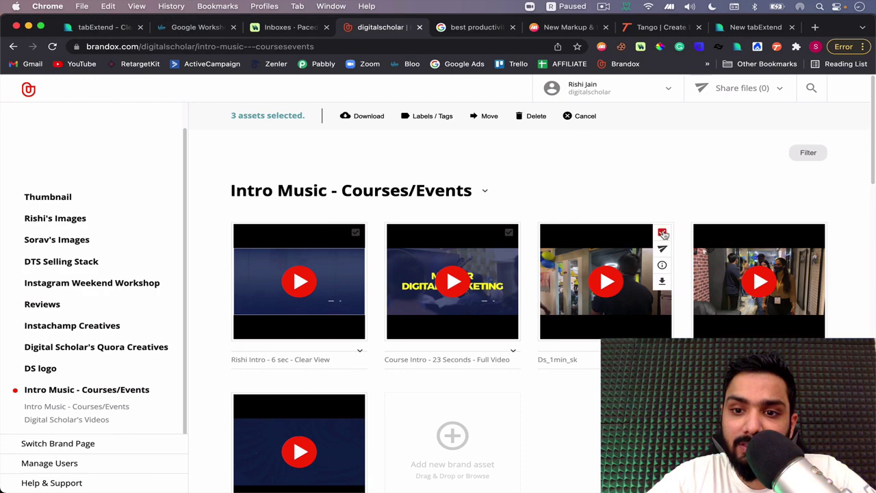
pyautogui.click(509, 233)
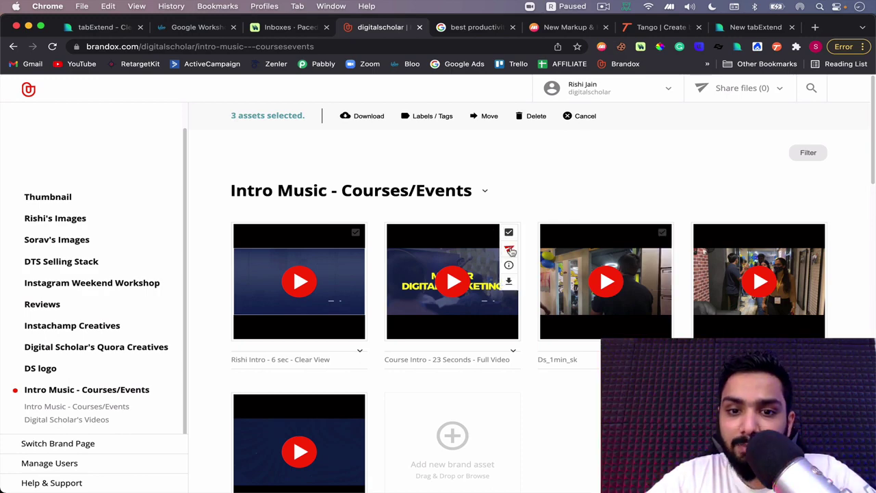
pyautogui.click(509, 249)
pyautogui.click(356, 249)
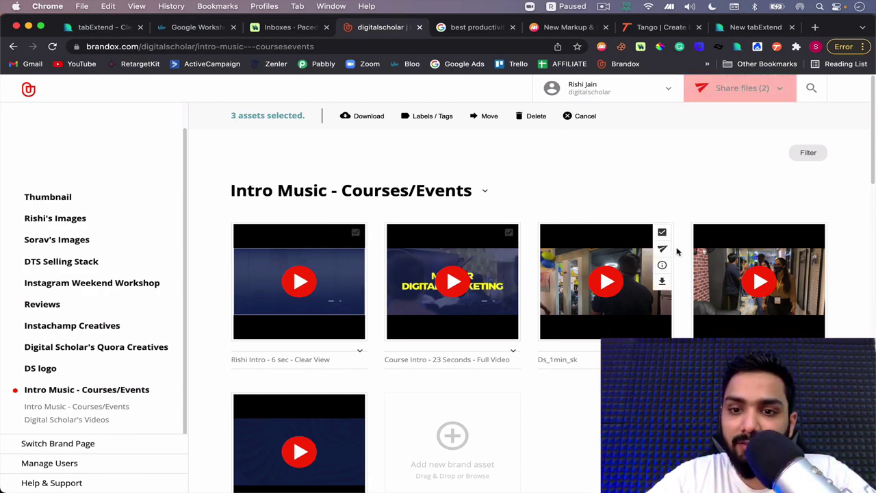
pyautogui.click(662, 248)
# Open the Share files panel, try the receiver e-mail field, then close the panel
pyautogui.click(743, 92)
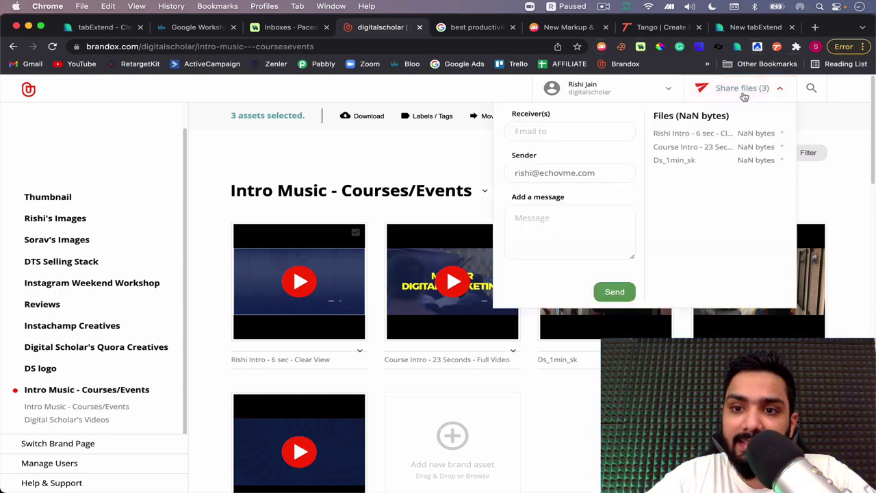
pyautogui.click(532, 132)
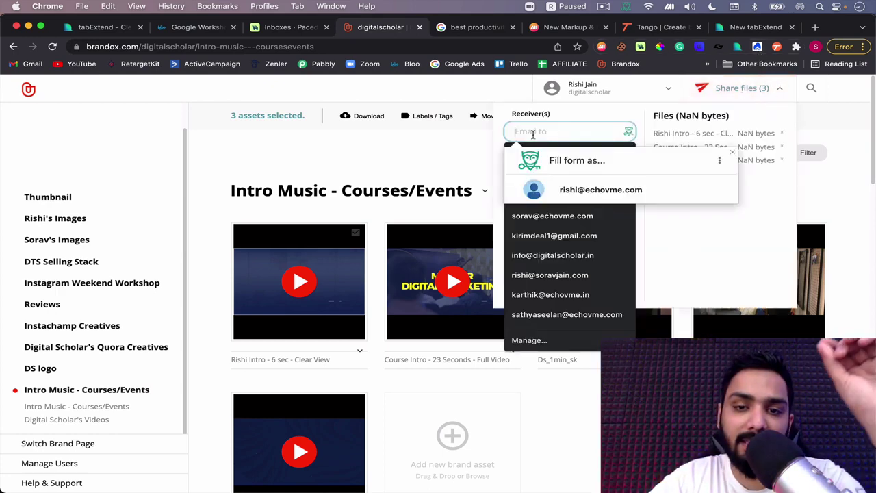
pyautogui.click(454, 143)
pyautogui.click(724, 89)
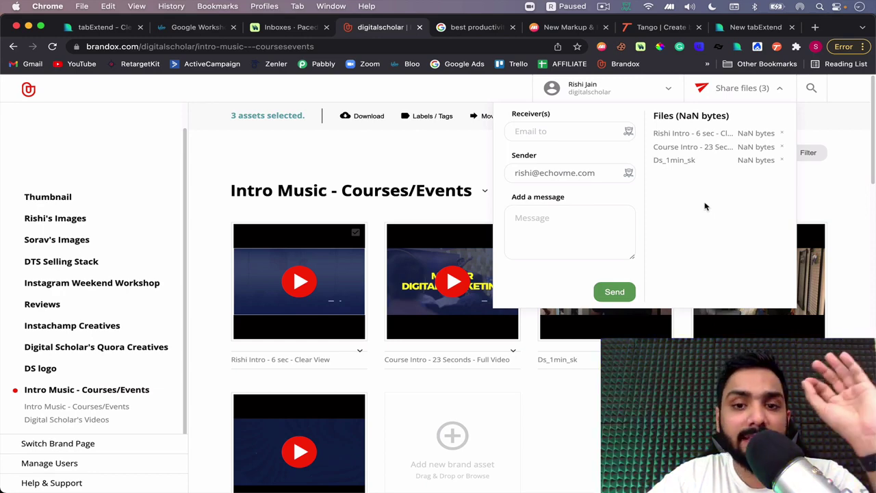
pyautogui.click(458, 158)
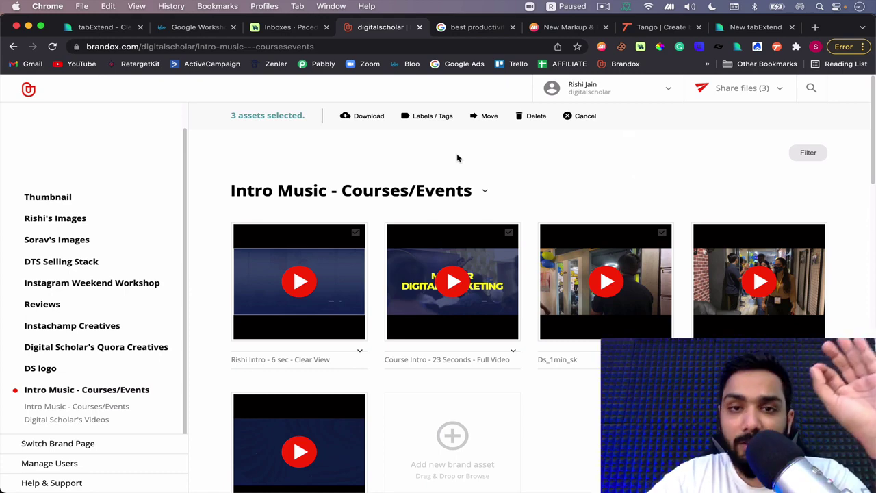
# Close the search tab and preview markuphero.com in a private window before returning to New Markup
pyautogui.click(512, 27)
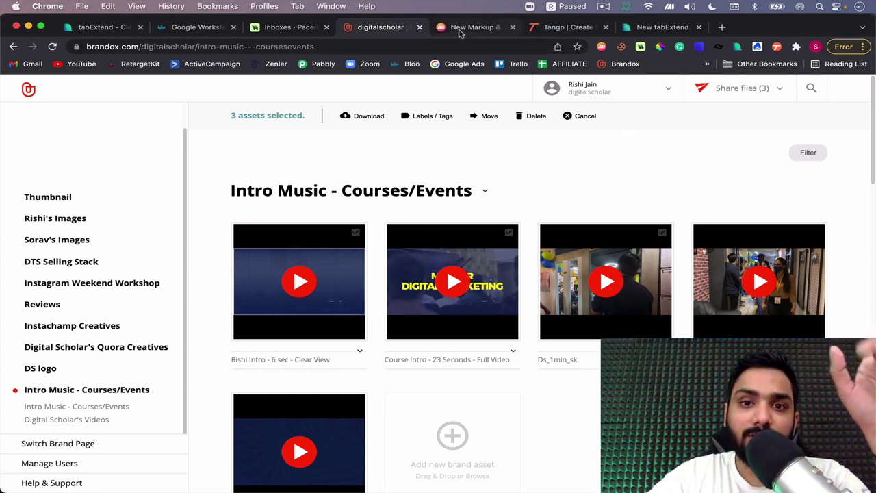
pyautogui.click(452, 29)
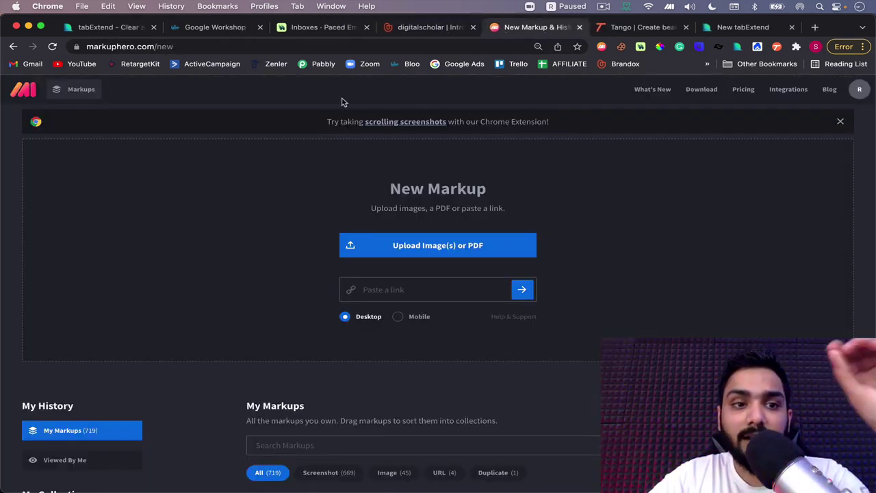
pyautogui.press('super+shift+n')
pyautogui.write('markuphero.com')
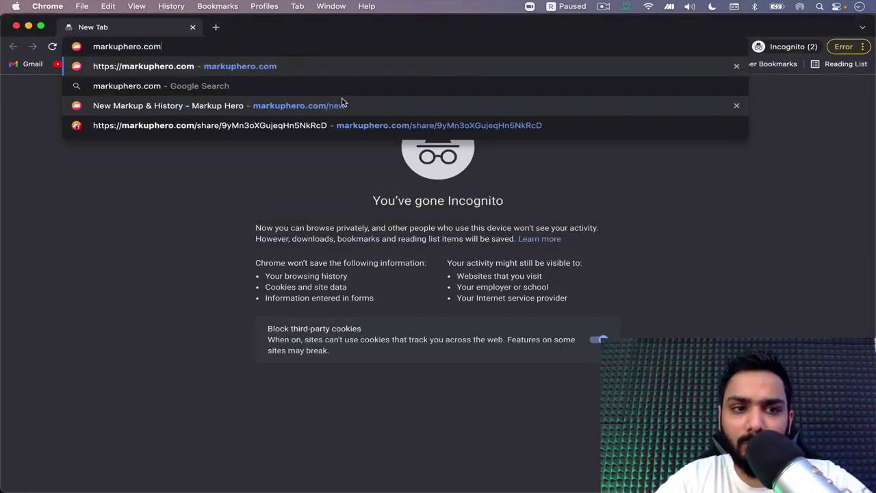
pyautogui.press('Return')
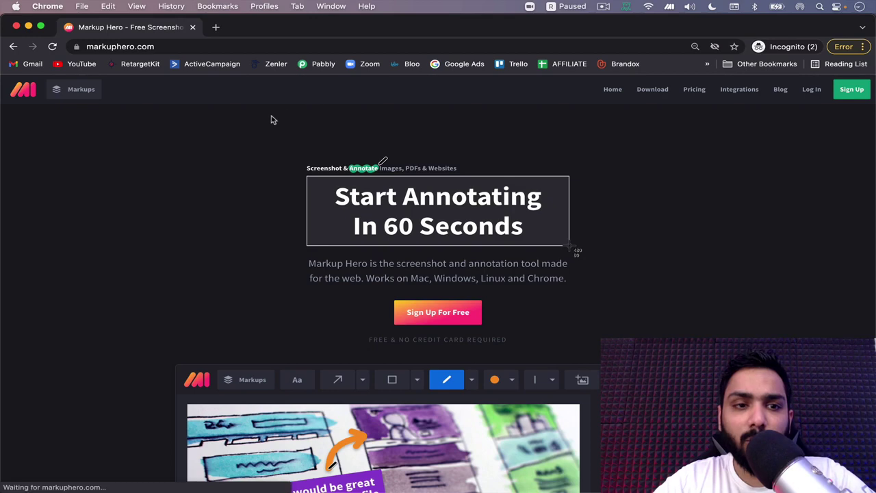
pyautogui.click(193, 27)
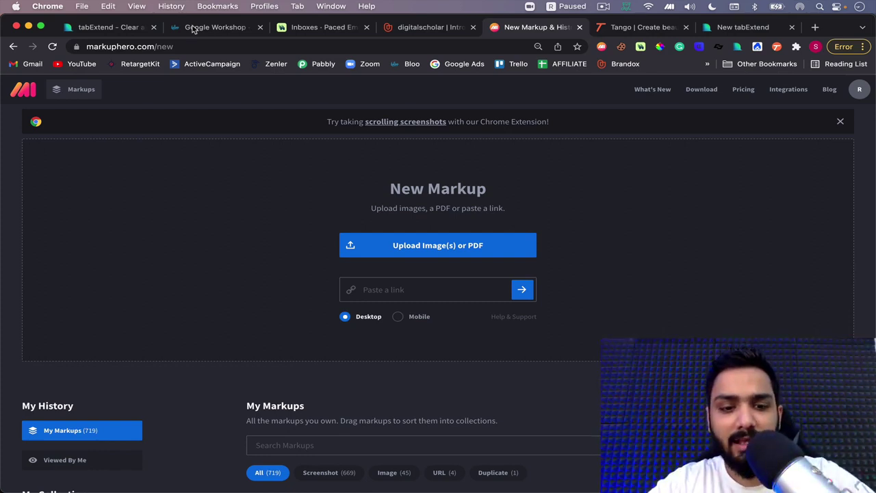
# Draw a red arrow at the account name and add the note 'Change this tab to something else'
pyautogui.click(427, 29)
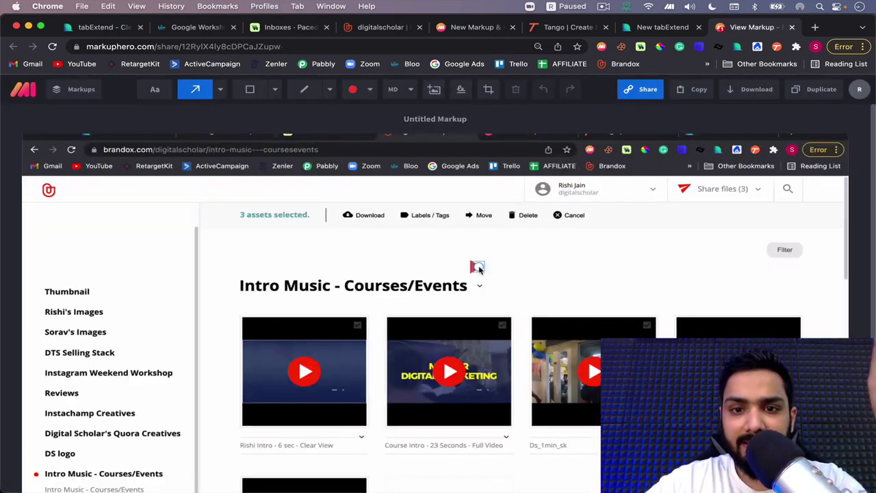
pyautogui.moveTo(478, 268)
pyautogui.mouseDown()
pyautogui.moveTo(572, 182)
pyautogui.moveTo(565, 192)
pyautogui.mouseUp()
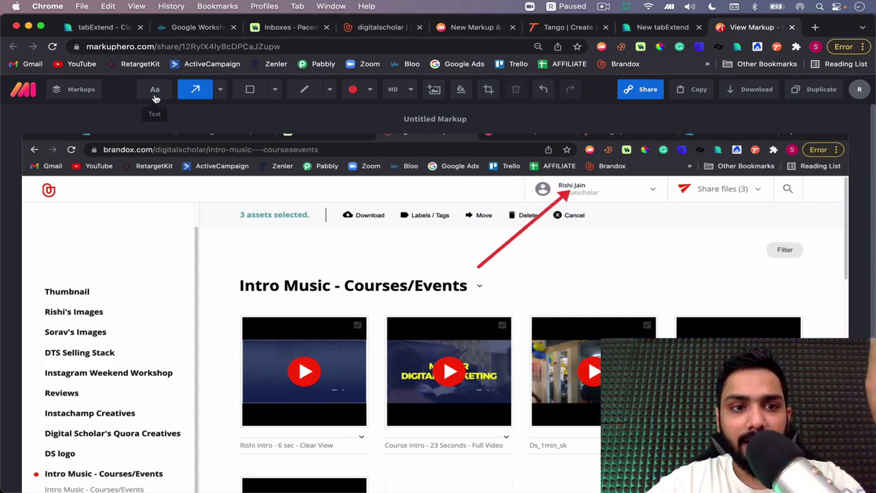
pyautogui.click(156, 91)
pyautogui.click(433, 287)
pyautogui.write('Change ')
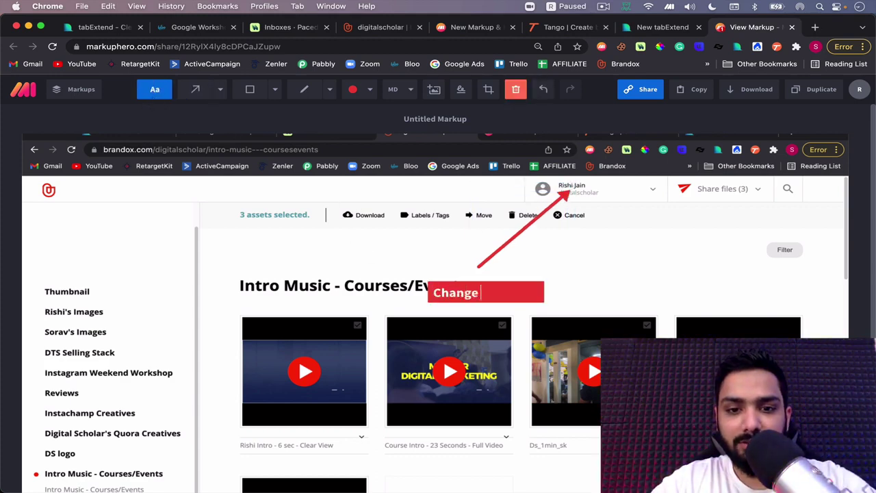
pyautogui.write('this tab ')
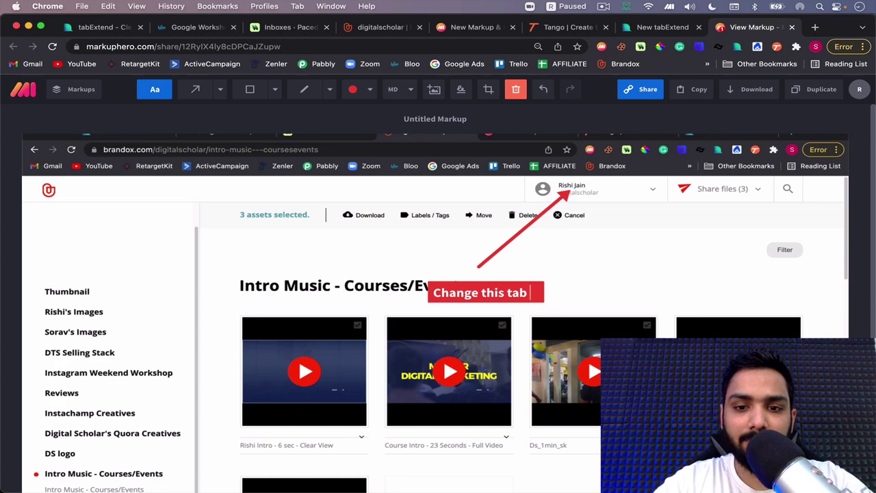
pyautogui.write('to something el')
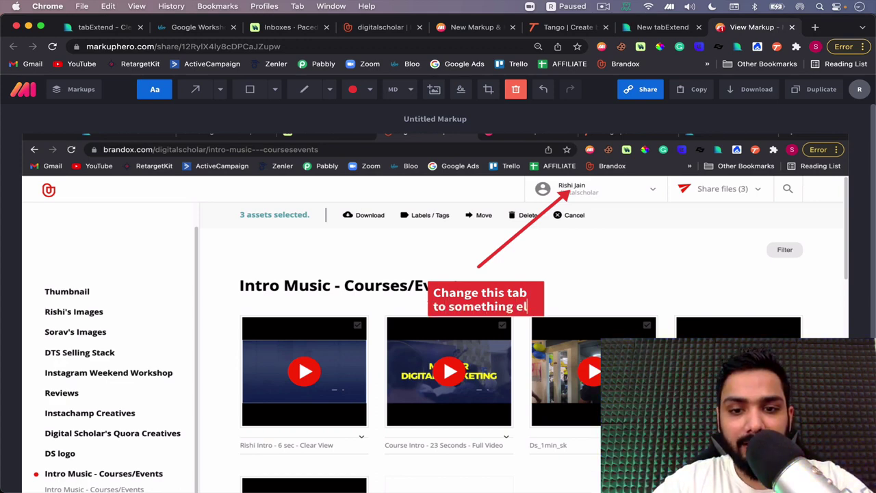
pyautogui.write('se')
pyautogui.click(535, 237)
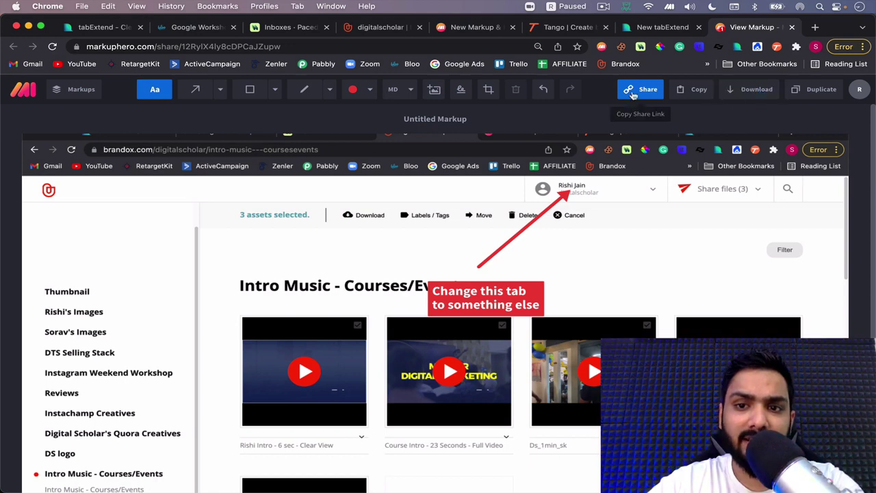
# Copy the share link, test it in a private window, and box the asset action bar in red
pyautogui.click(631, 94)
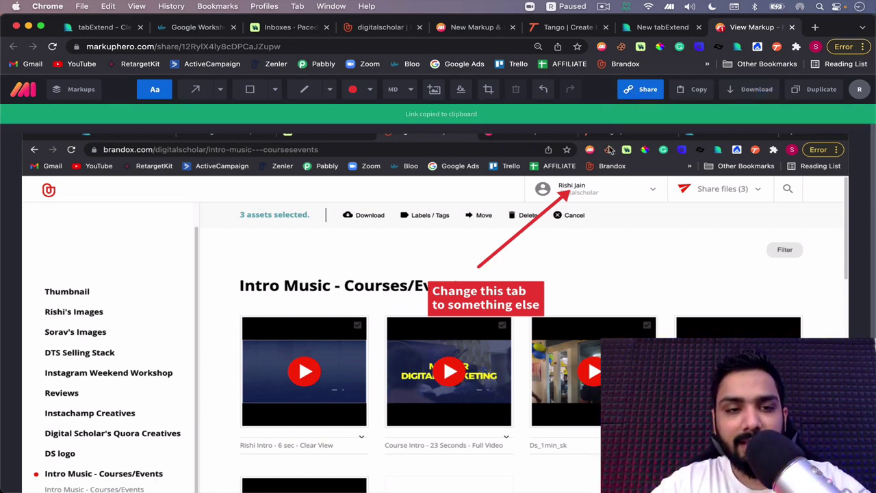
pyautogui.press('super+shift+n')
pyautogui.press('super+v')
pyautogui.press('Return')
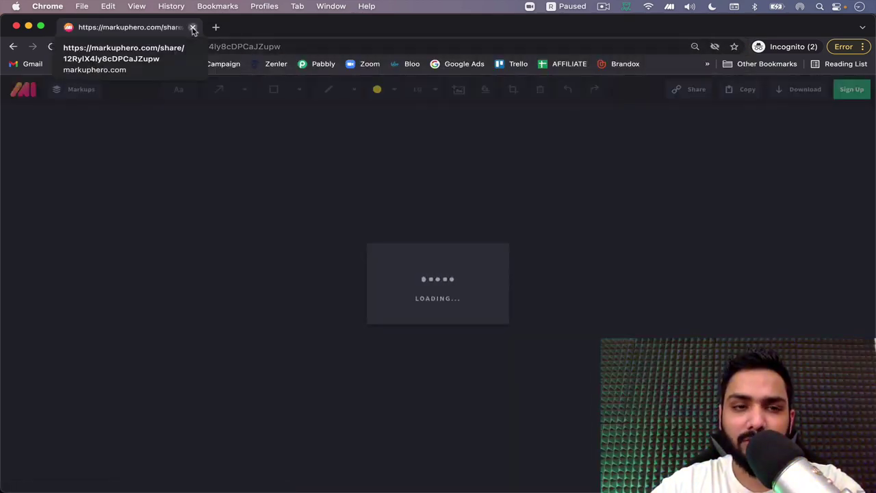
pyautogui.click(192, 28)
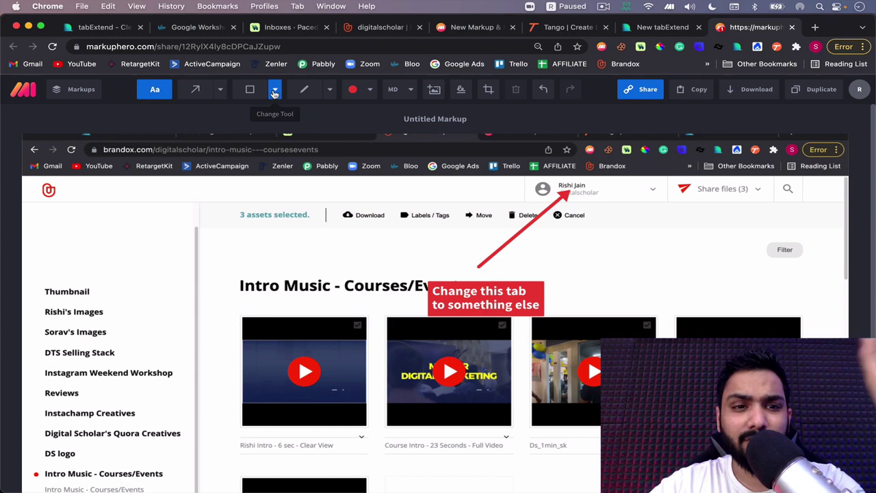
pyautogui.click(263, 94)
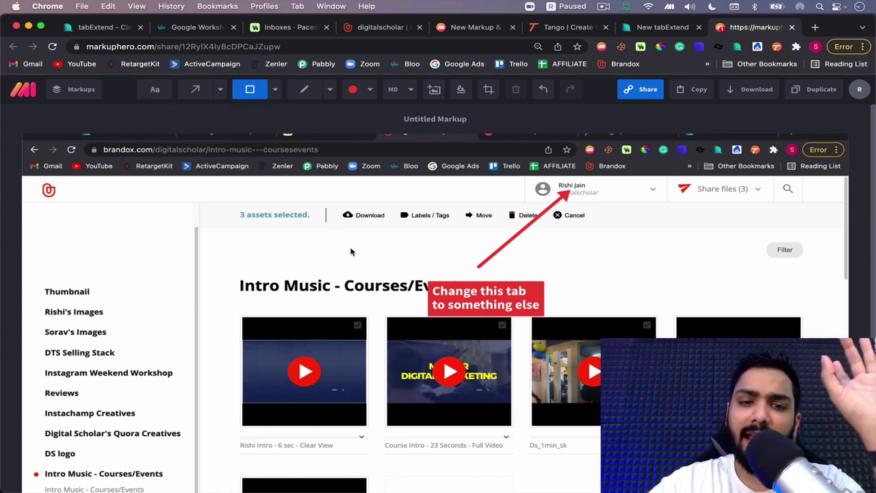
pyautogui.moveTo(298, 193)
pyautogui.mouseDown()
pyautogui.moveTo(502, 276)
pyautogui.moveTo(646, 265)
pyautogui.mouseUp()
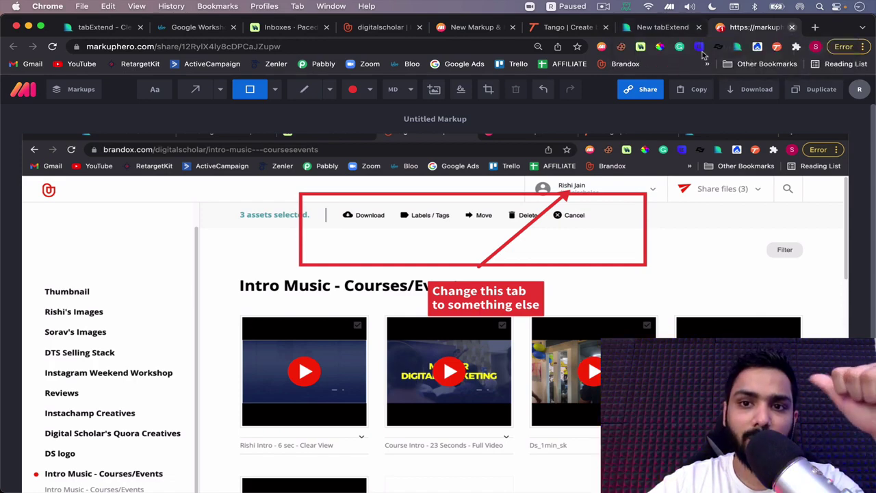
# Close the Markup Hero tab and select part of the tango.us homepage headline
pyautogui.click(793, 27)
pyautogui.click(634, 26)
pyautogui.scroll(5, 571, 193)
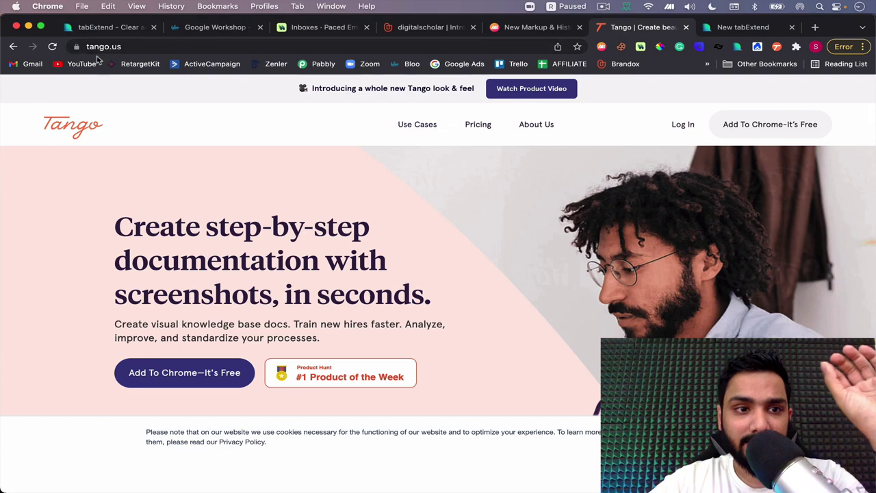
pyautogui.scroll(-1, 130, 233)
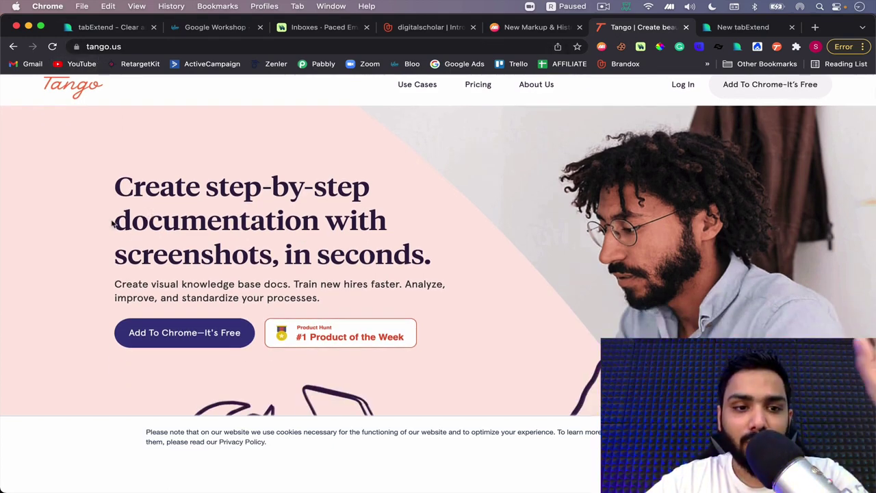
pyautogui.moveTo(123, 221); pyautogui.dragTo(374, 255)
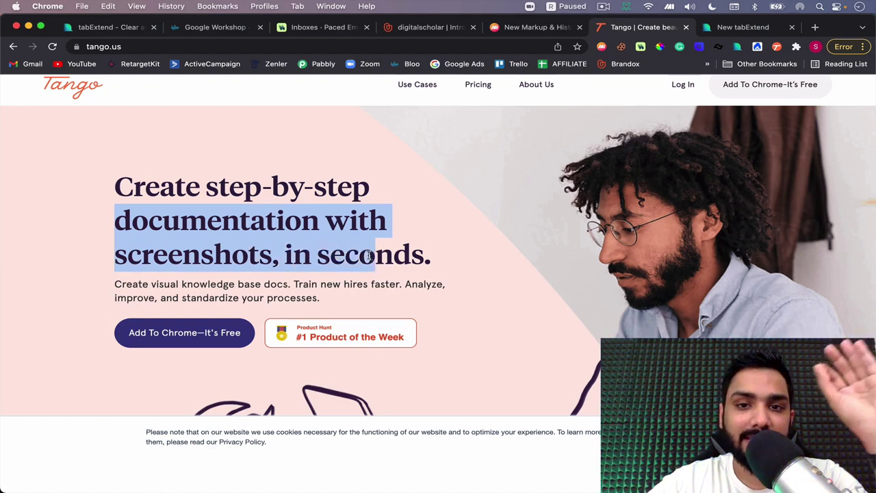
pyautogui.click(369, 255)
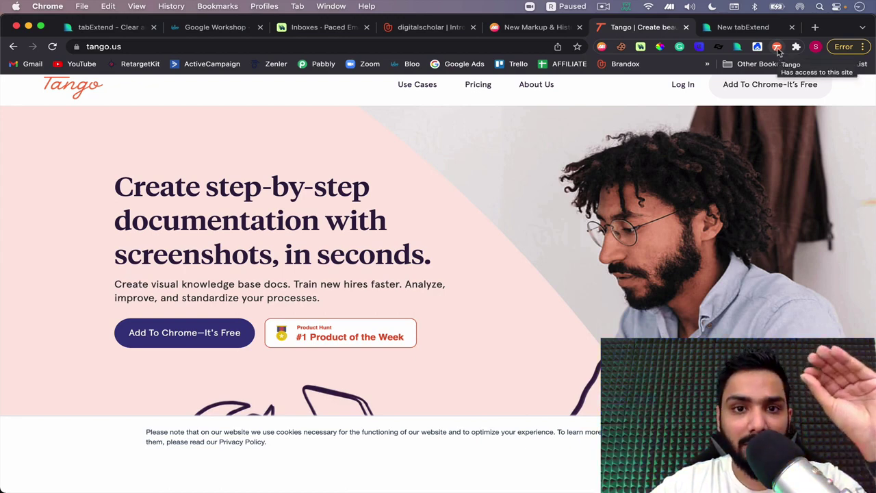
# Start a Tango workflow capture on the Markup Hero New Markup page
pyautogui.click(547, 29)
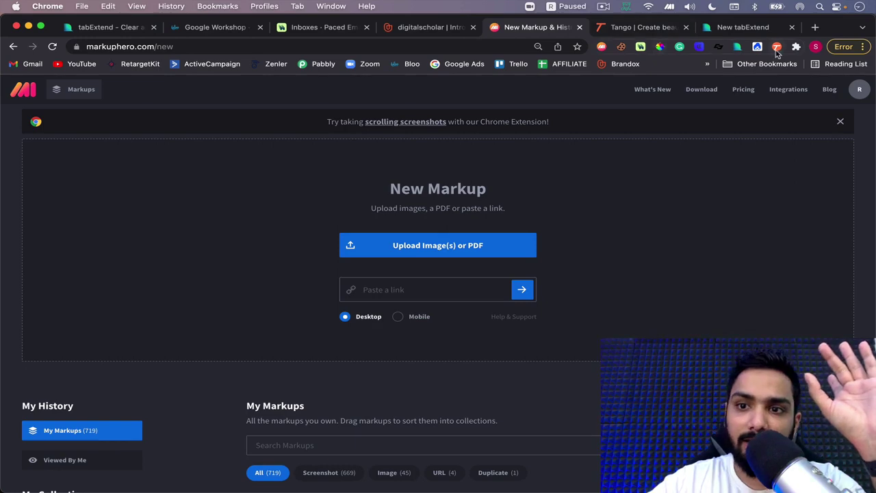
pyautogui.click(777, 47)
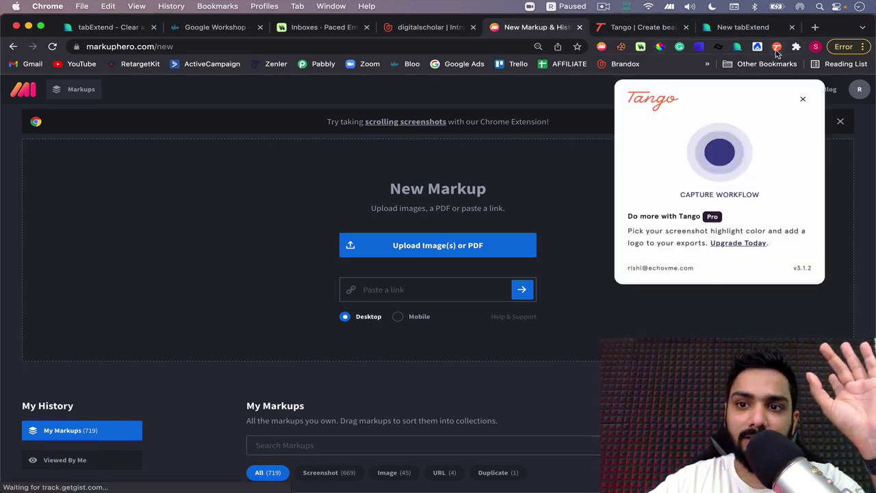
pyautogui.click(718, 156)
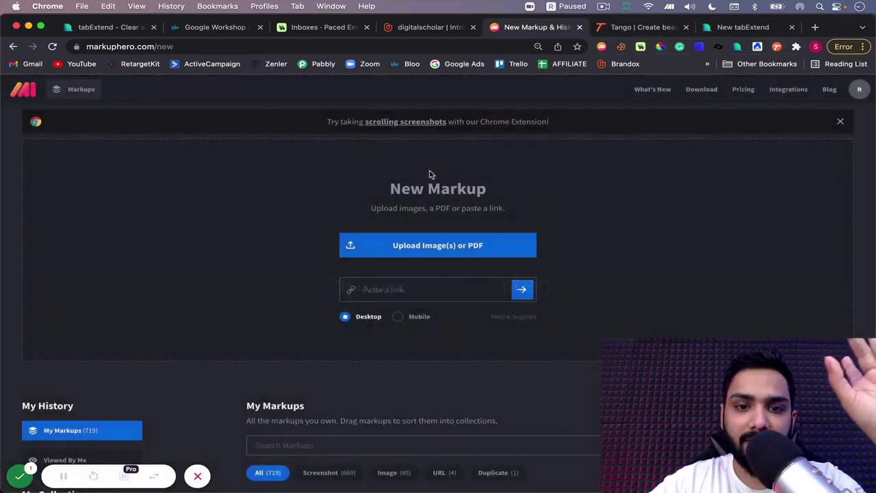
# Record opening the World's markup and copying its share link, then complete the capture
pyautogui.click(264, 123)
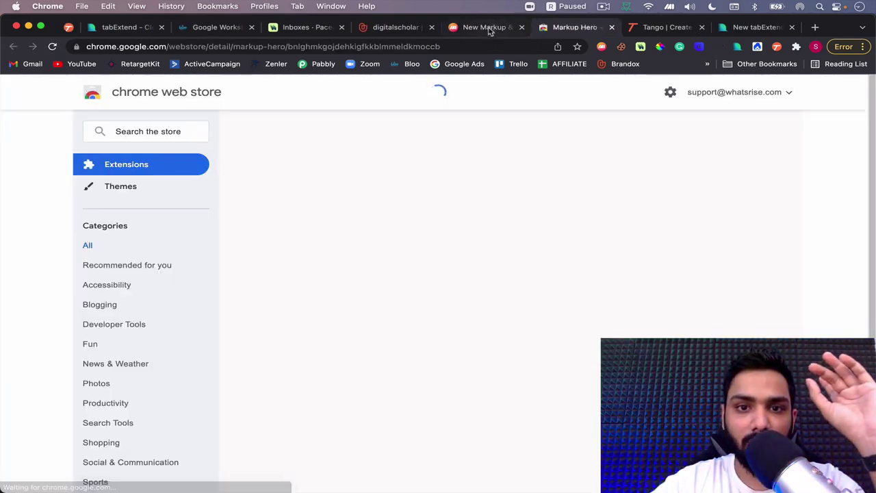
pyautogui.click(489, 27)
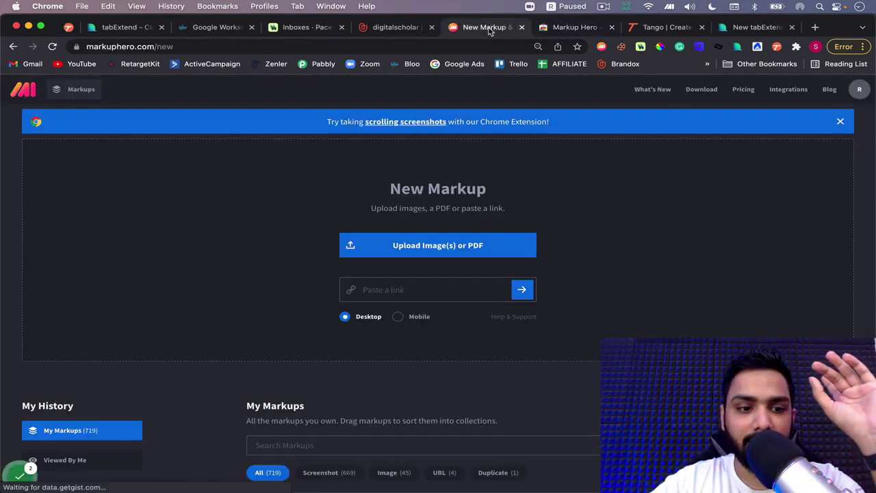
pyautogui.click(443, 193)
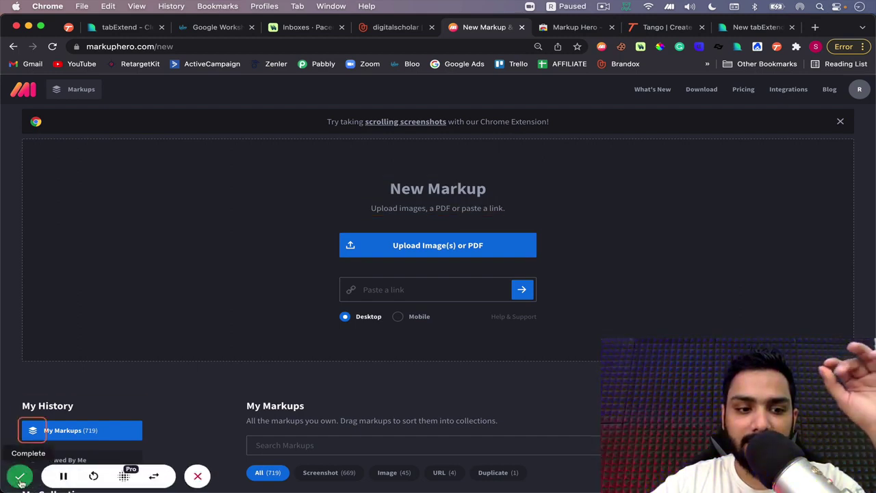
pyautogui.scroll(-1, 378, 233)
pyautogui.scroll(-2, 378, 233)
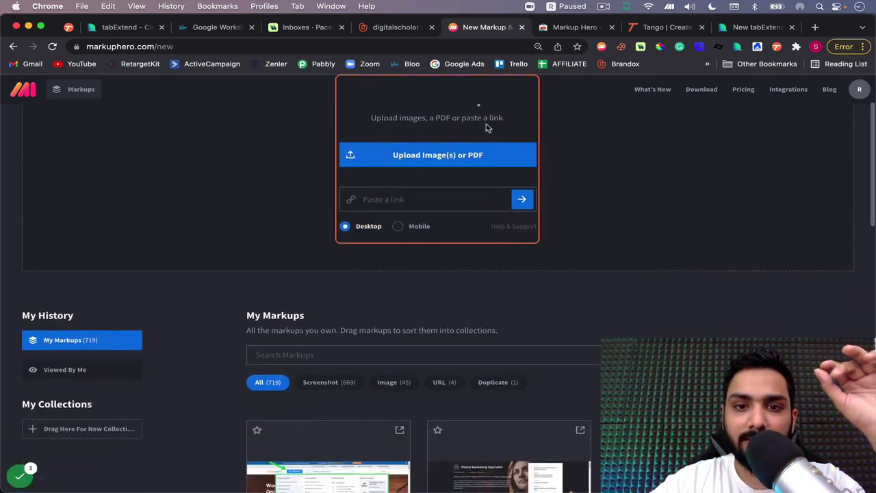
pyautogui.scroll(-1, 388, 328)
pyautogui.click(388, 328)
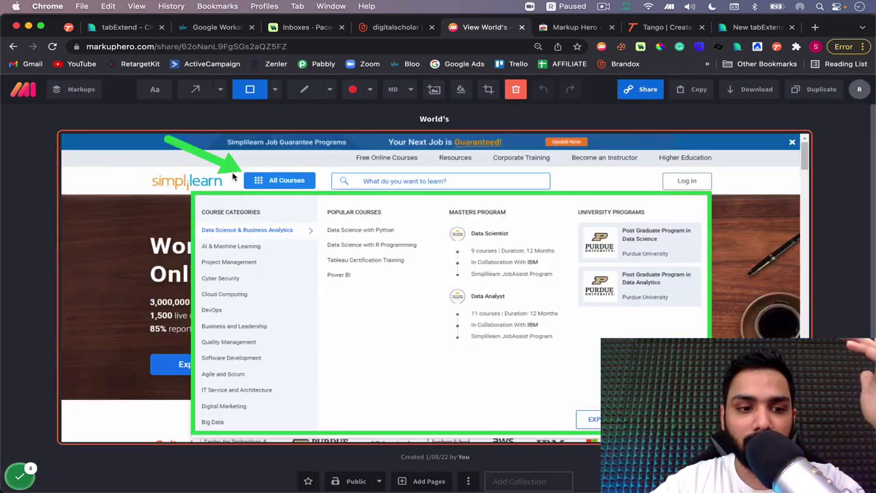
pyautogui.scroll(-1, 233, 177)
pyautogui.scroll(1, 411, 164)
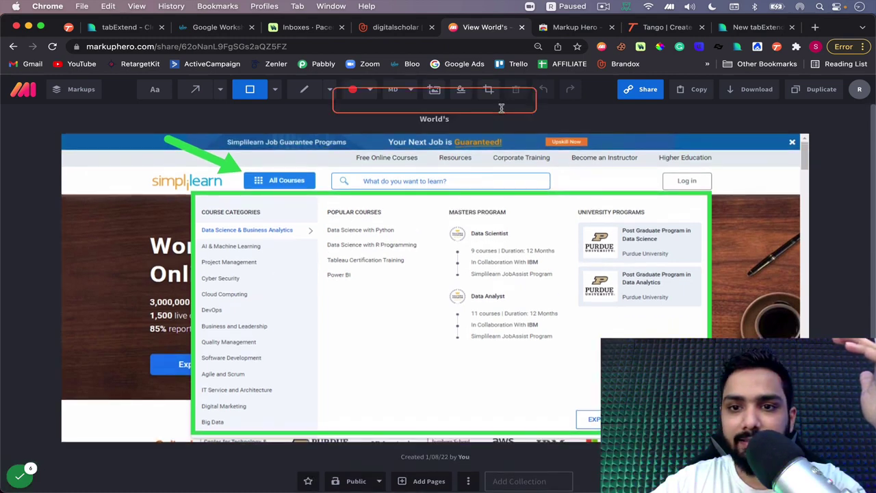
pyautogui.click(625, 92)
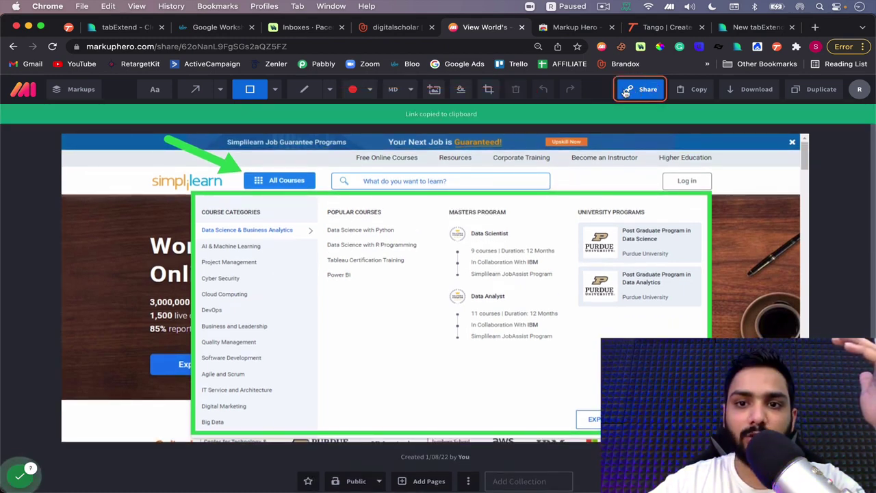
pyautogui.click(19, 478)
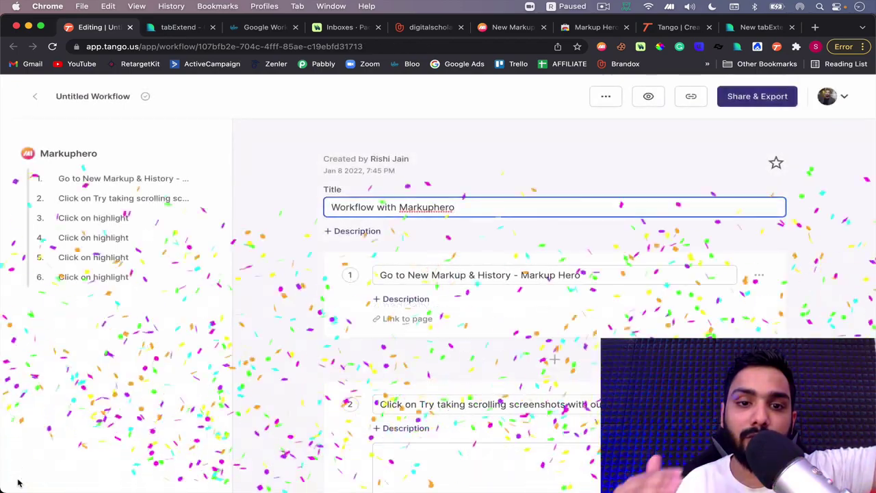
# Review the seven captured steps, ending with 'Click on Share', and select text in step 1's caption
pyautogui.scroll(-3, 172, 411)
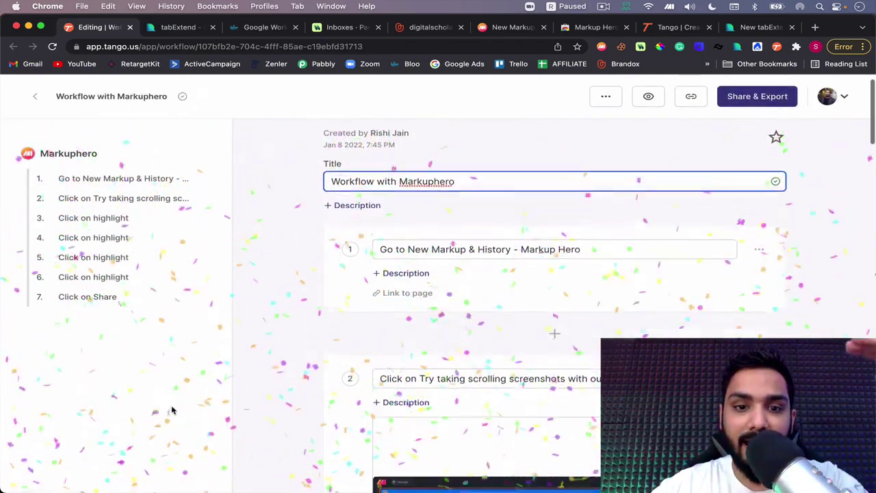
pyautogui.scroll(-5, 172, 411)
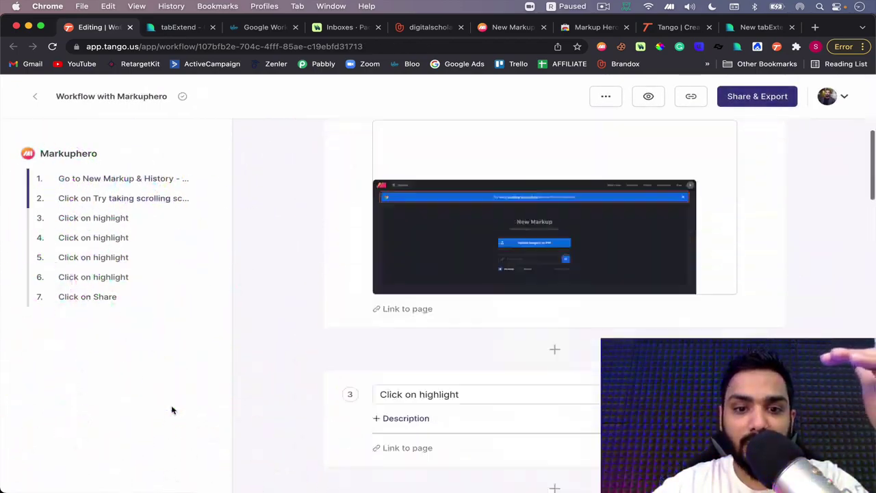
pyautogui.scroll(10, 172, 411)
pyautogui.scroll(-1, 172, 413)
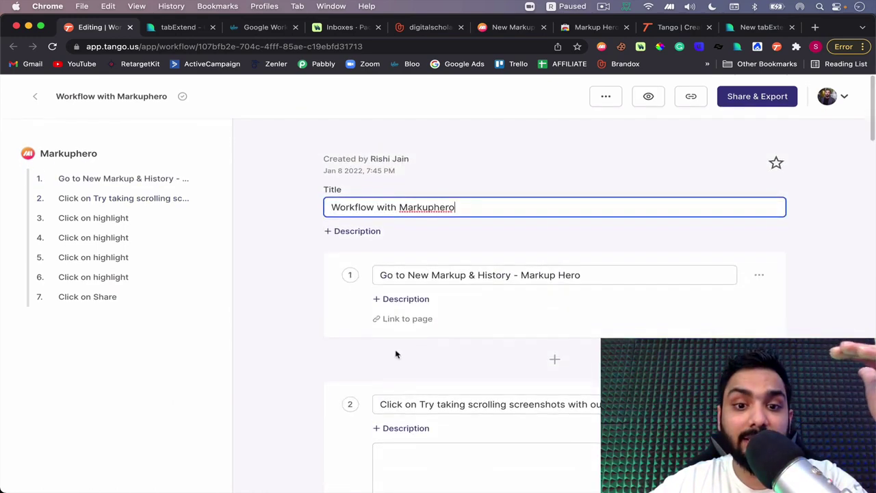
pyautogui.click(609, 274)
pyautogui.keyDown('shift'); pyautogui.click(440, 273); pyautogui.keyUp('shift')
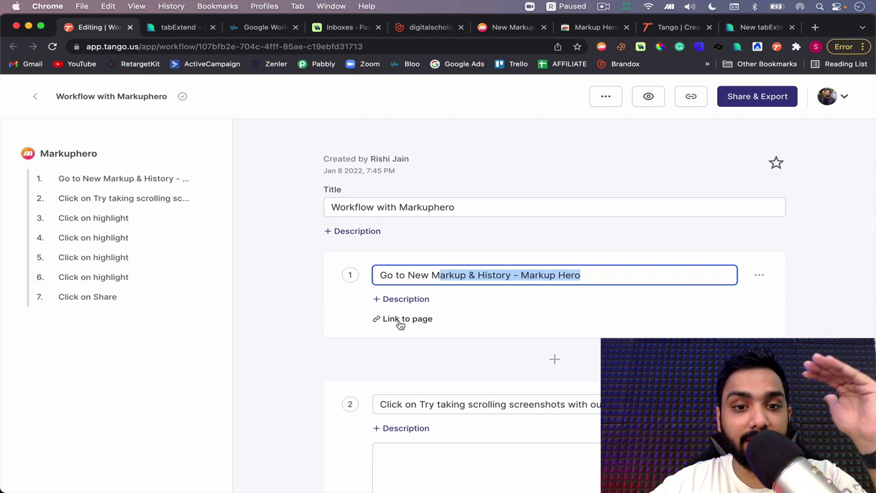
# Select the entire 'Workflow with Markuphero' title, then click outside the title field
pyautogui.click(470, 210)
pyautogui.moveTo(469, 210); pyautogui.dragTo(332, 201)
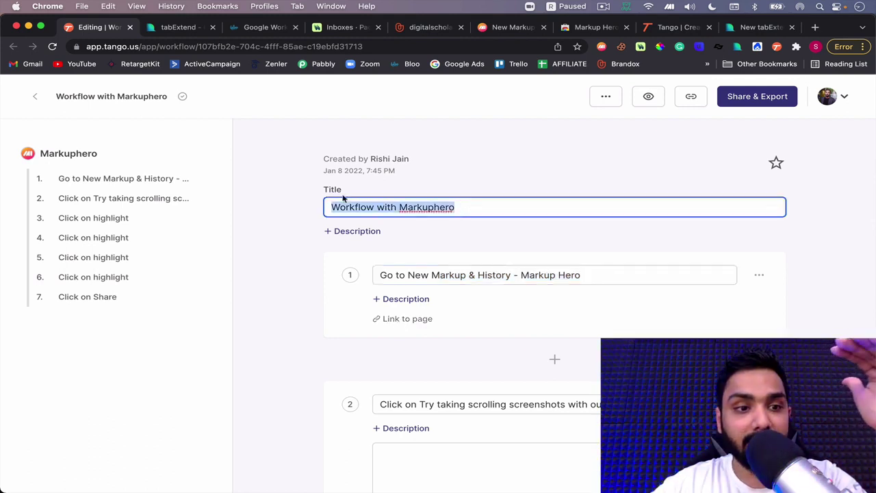
pyautogui.click(284, 208)
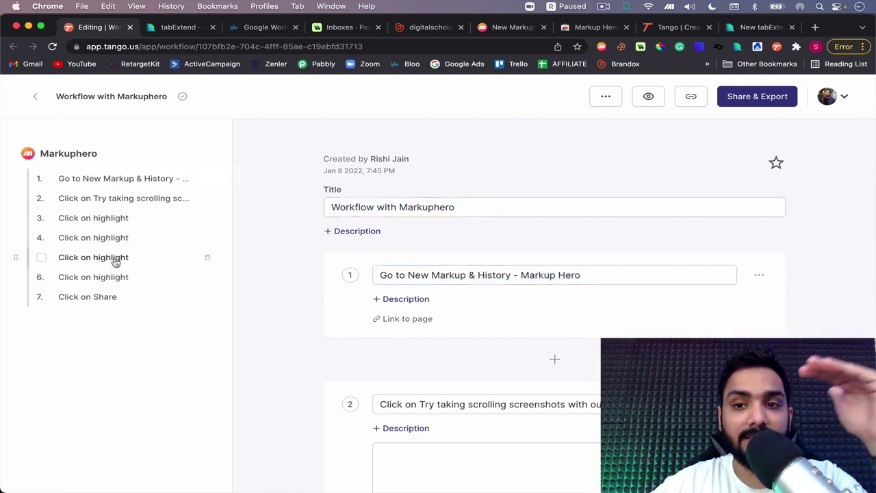